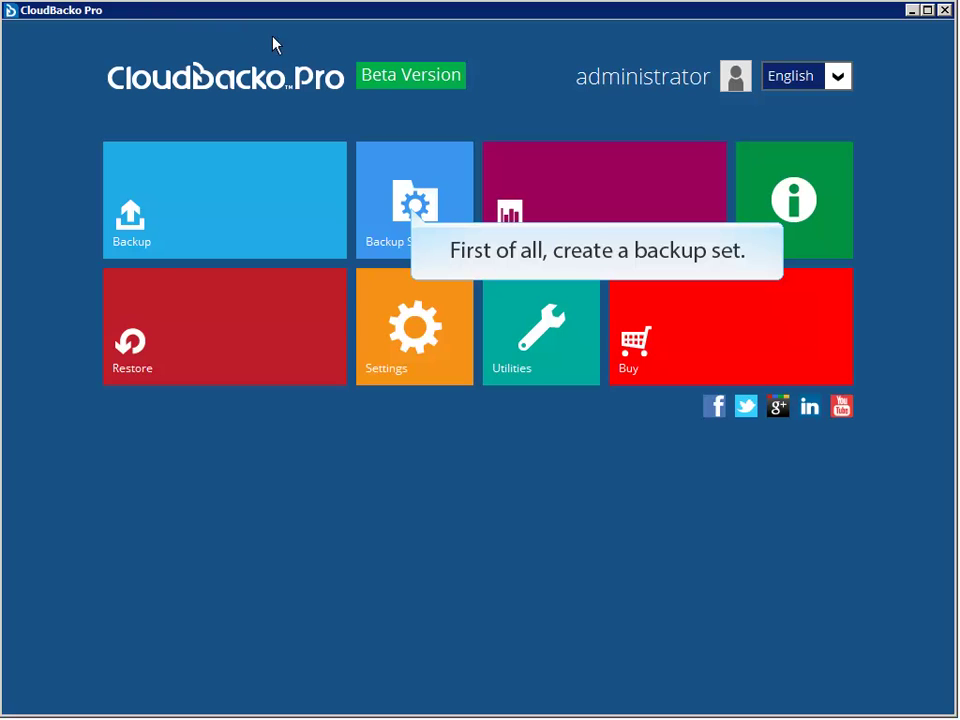
- Open the Backup Sets page showing the existing 'My File Backup Set'
{"action": "left_click", "coordinate": [411, 207]}
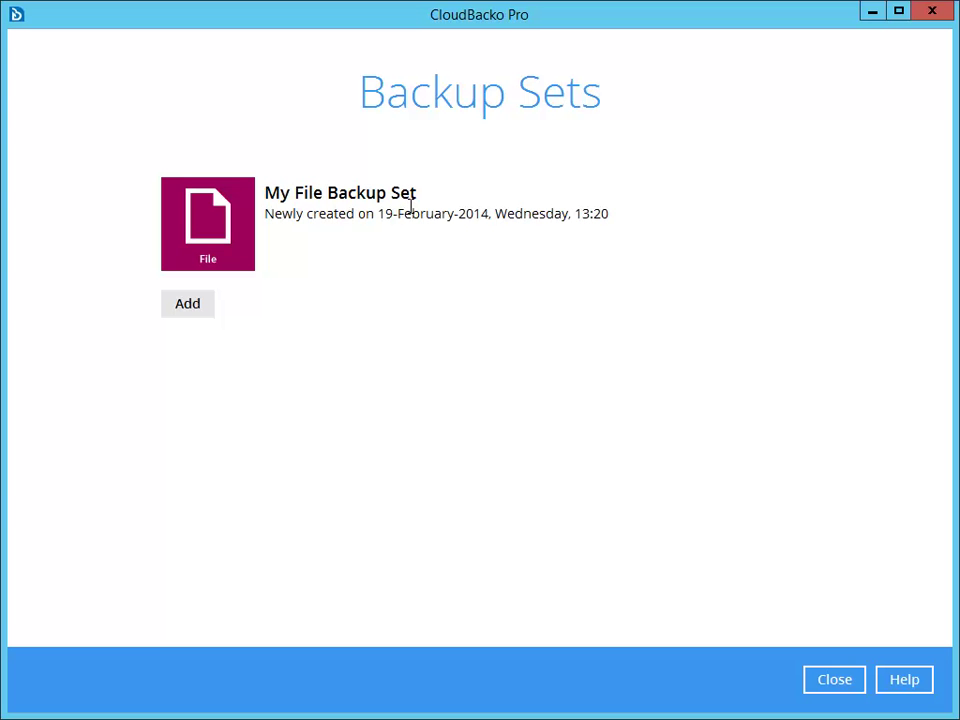
- Add a new backup set of type MS Hyper-V Backup
{"action": "left_click", "coordinate": [187, 303]}
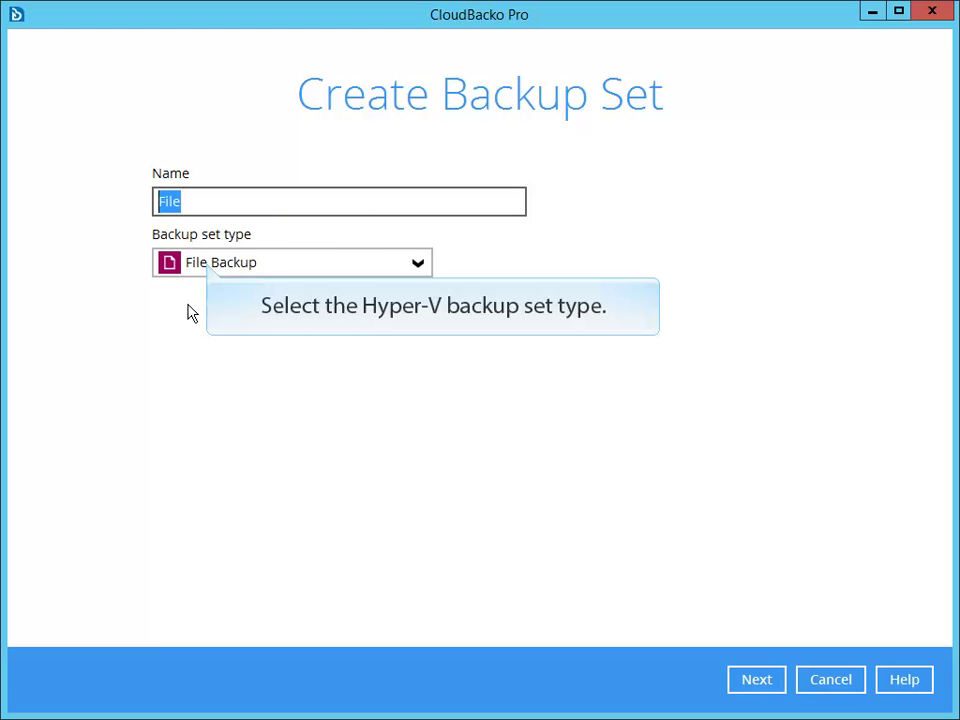
{"action": "left_click", "coordinate": [208, 268]}
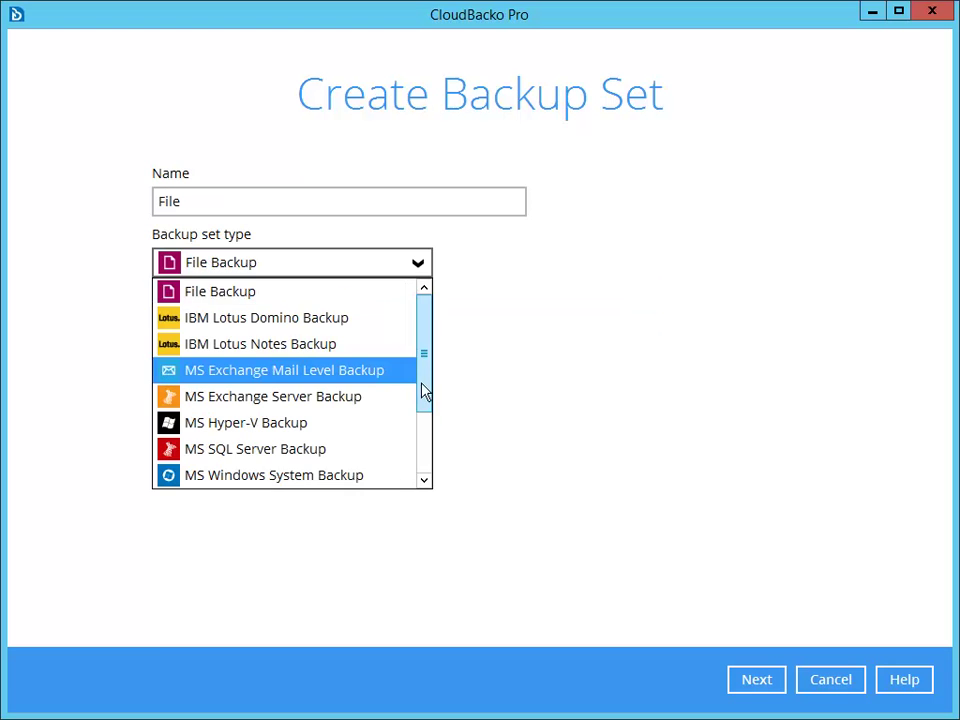
{"action": "left_click_drag", "start_coordinate": [422, 390], "coordinate": [424, 450]}
{"action": "left_click", "coordinate": [271, 319]}
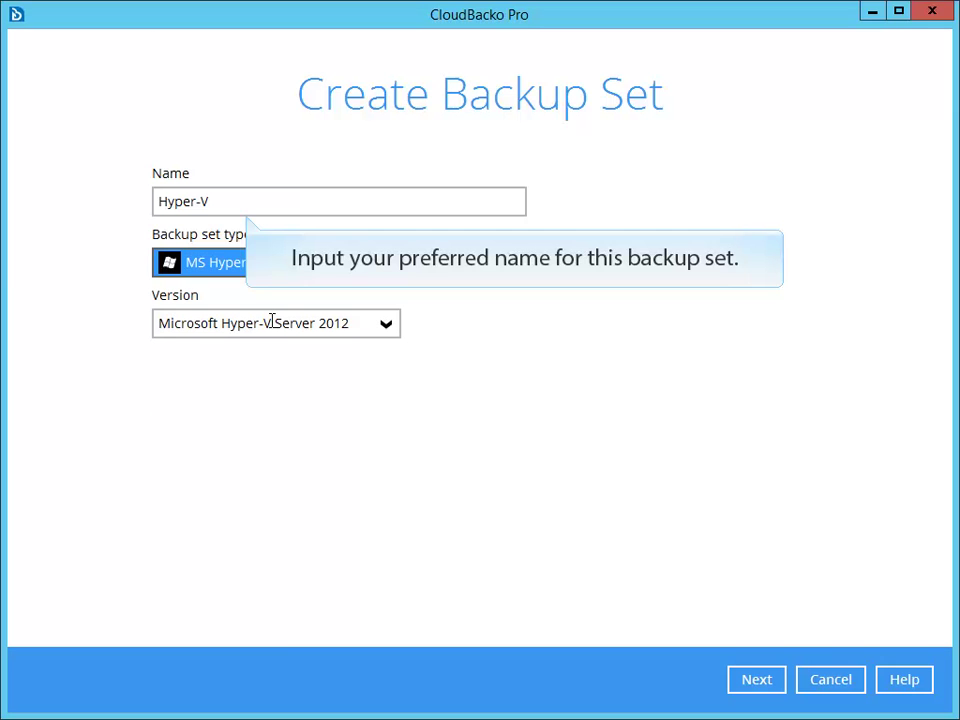
- Name the backup set 'My Hyper-V 2012 Backup Set'
{"action": "triple_click", "coordinate": [216, 197]}
{"action": "type", "text": "My Hyper-V"}
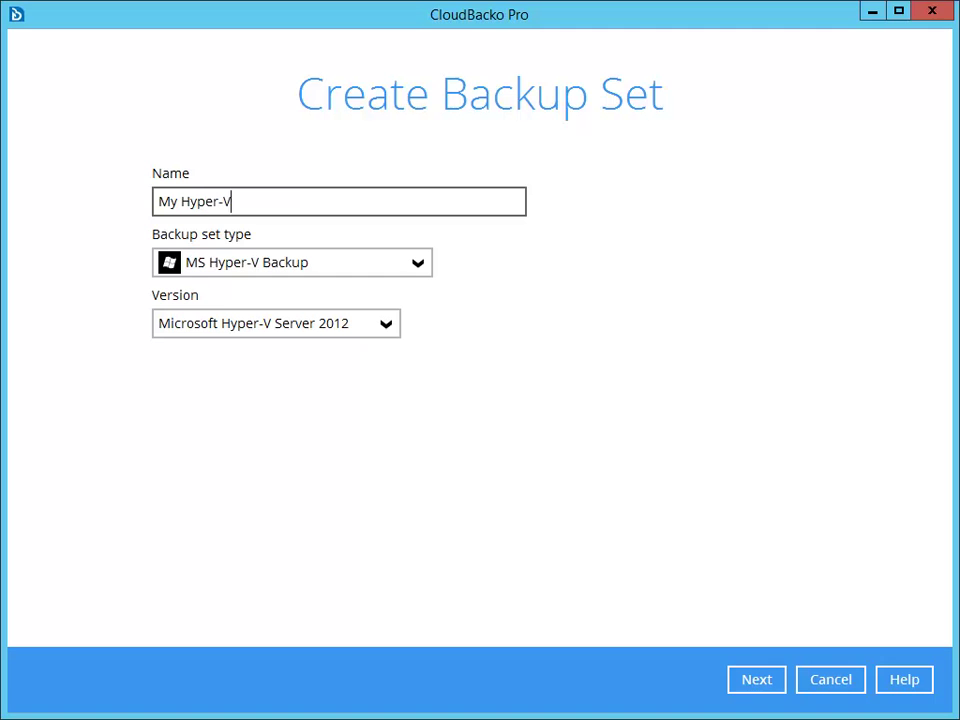
{"action": "type", "text": " 20Backup"}
{"action": "key", "text": "ctrl+Left"}
{"action": "type", "text": "2012"}
{"action": "key", "text": "End"}
{"action": "type", "text": "Se"}
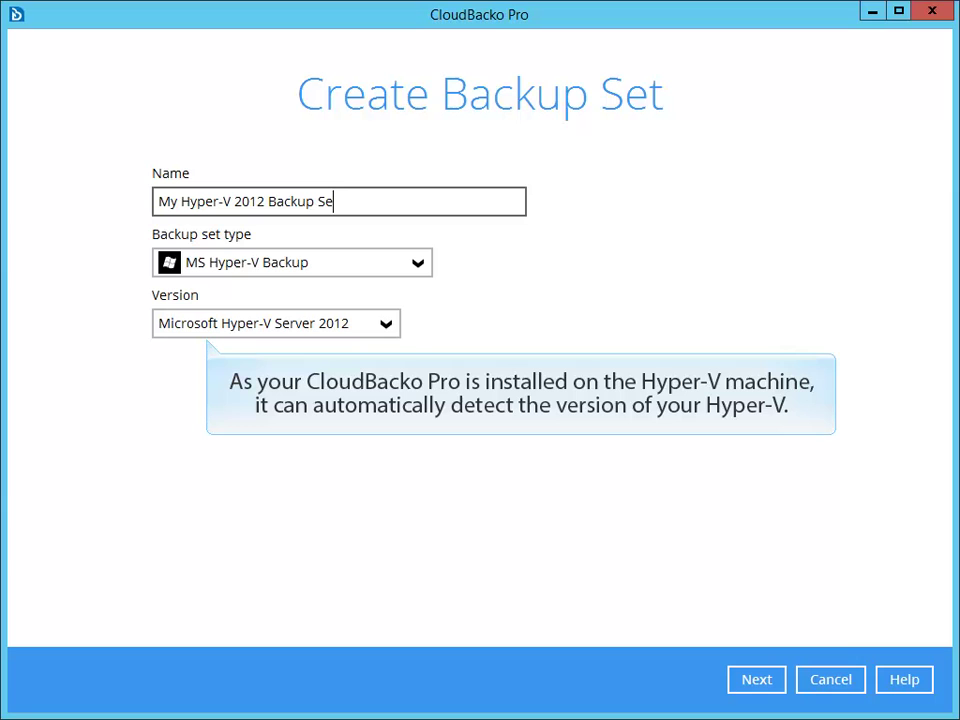
{"action": "type", "text": "t"}
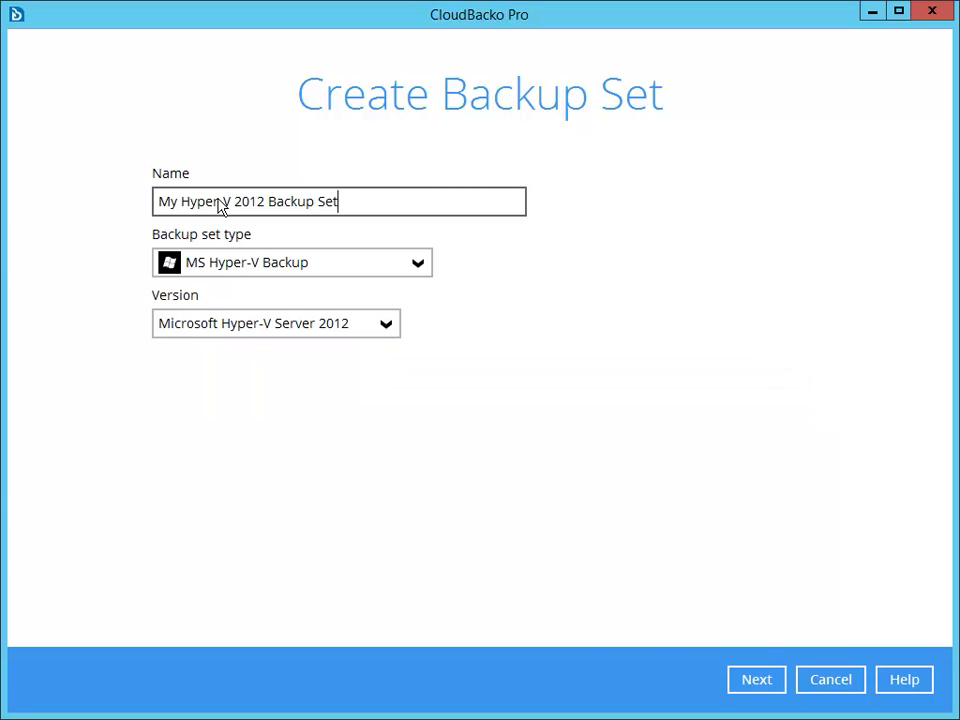
- Choose the CentOS 6.4 virtual machine, with its .vhdx disk, as the backup source
{"action": "left_click", "coordinate": [773, 690]}
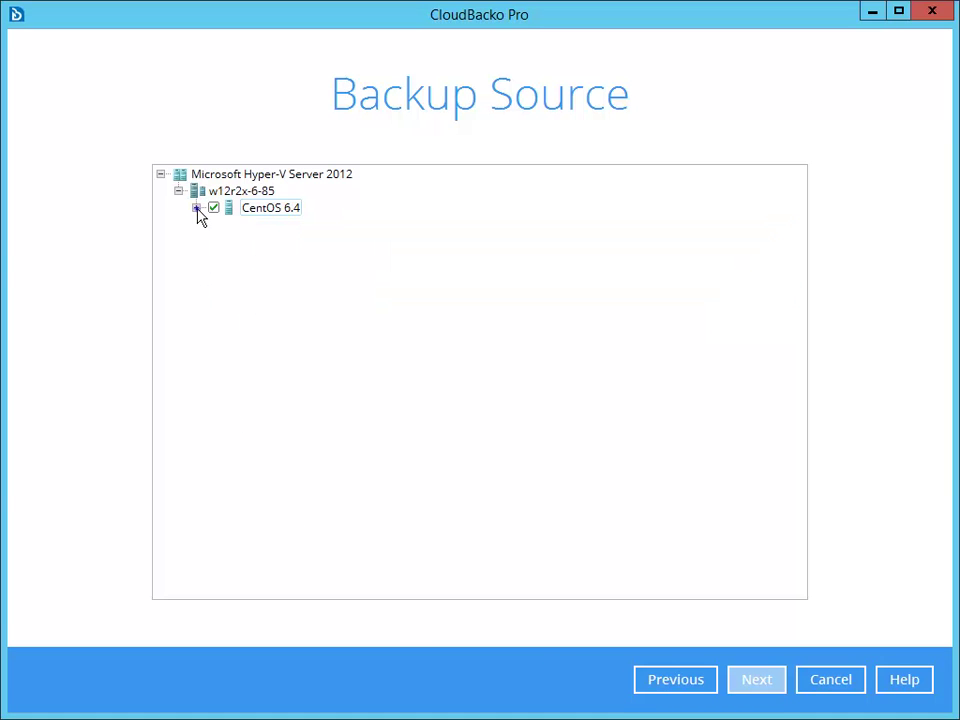
{"action": "left_click", "coordinate": [197, 208]}
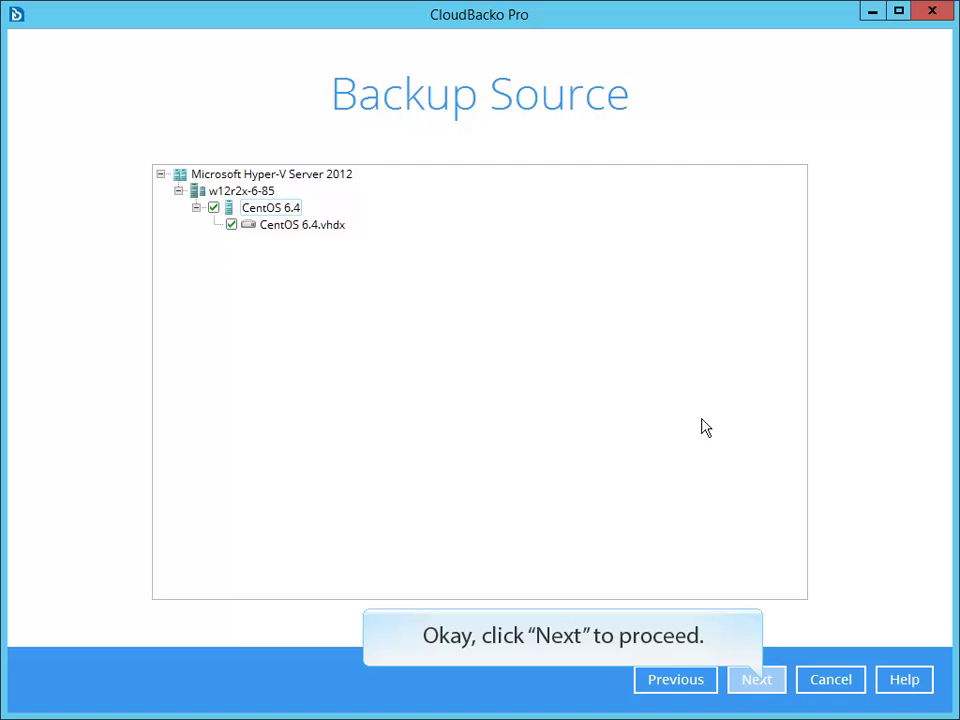
{"action": "left_click", "coordinate": [765, 684]}
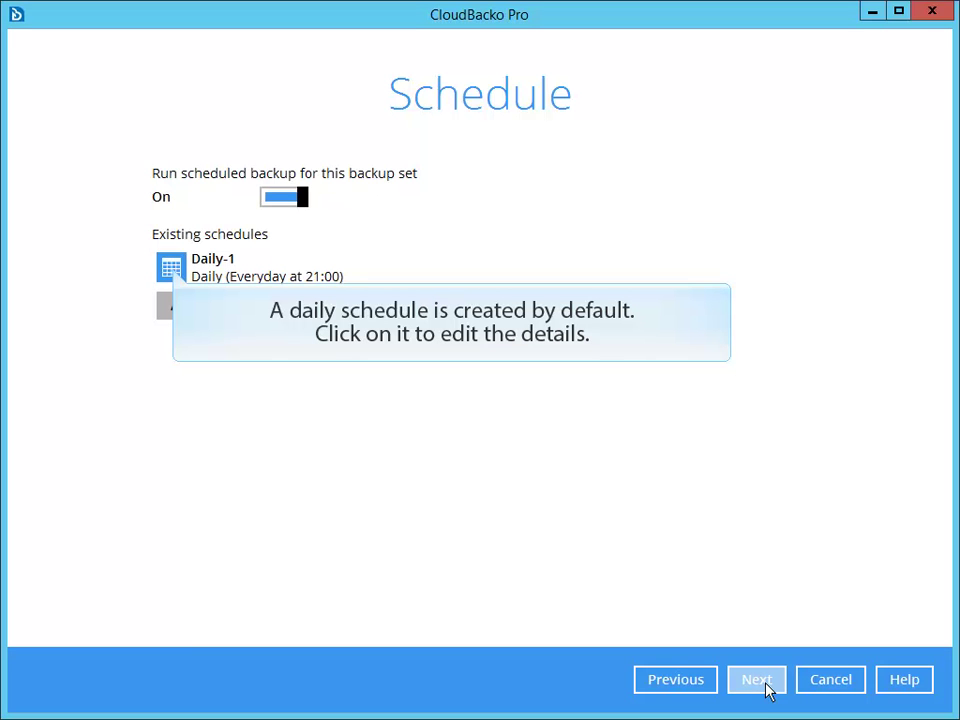
- Rename the Daily-1 schedule to 'My Daily Backup Schedule 12:00'
{"action": "left_click", "coordinate": [174, 268]}
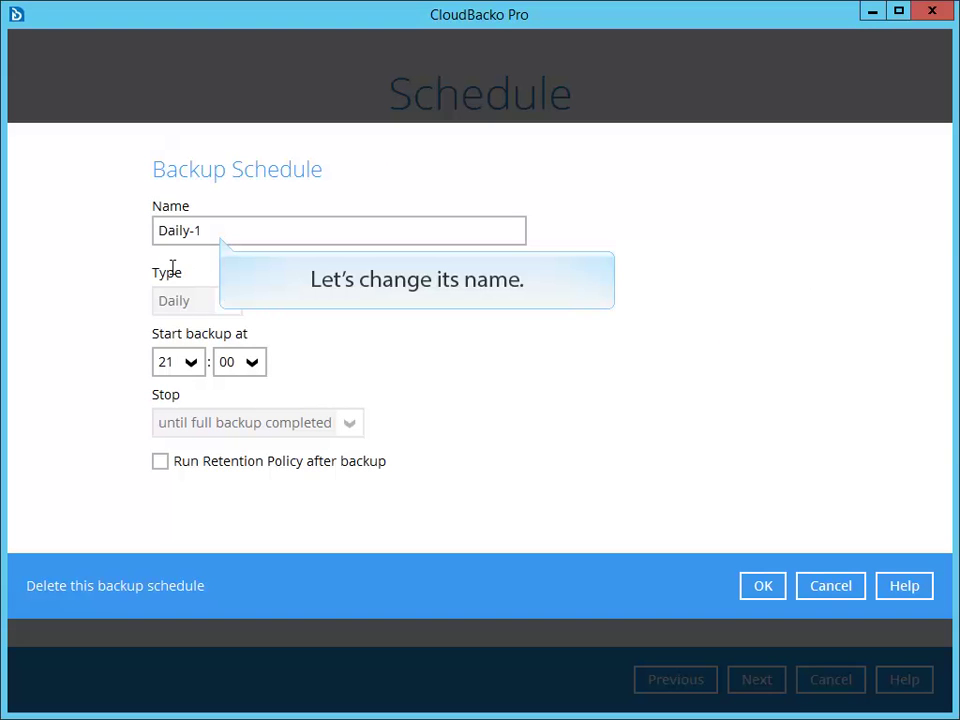
{"action": "left_click", "coordinate": [208, 229]}
{"action": "key", "text": "ctrl+a"}
{"action": "type", "text": "My Dai"}
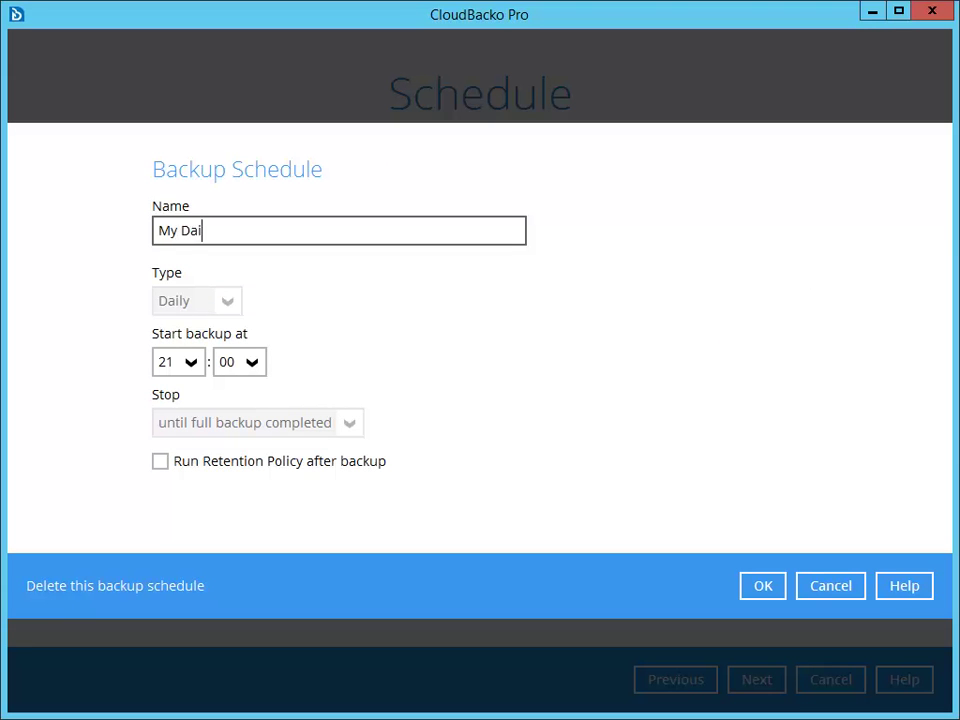
{"action": "type", "text": "ly Backup Schedule 12"}
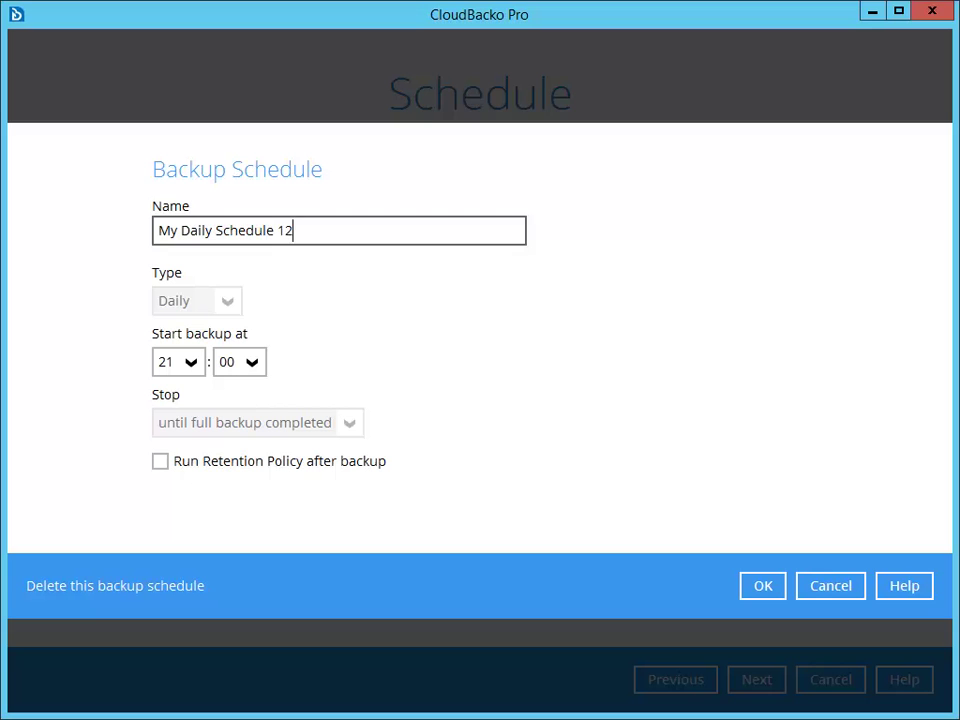
{"action": "type", "text": ":00"}
{"action": "left_click", "coordinate": [214, 230]}
{"action": "type", "text": "Backup"}
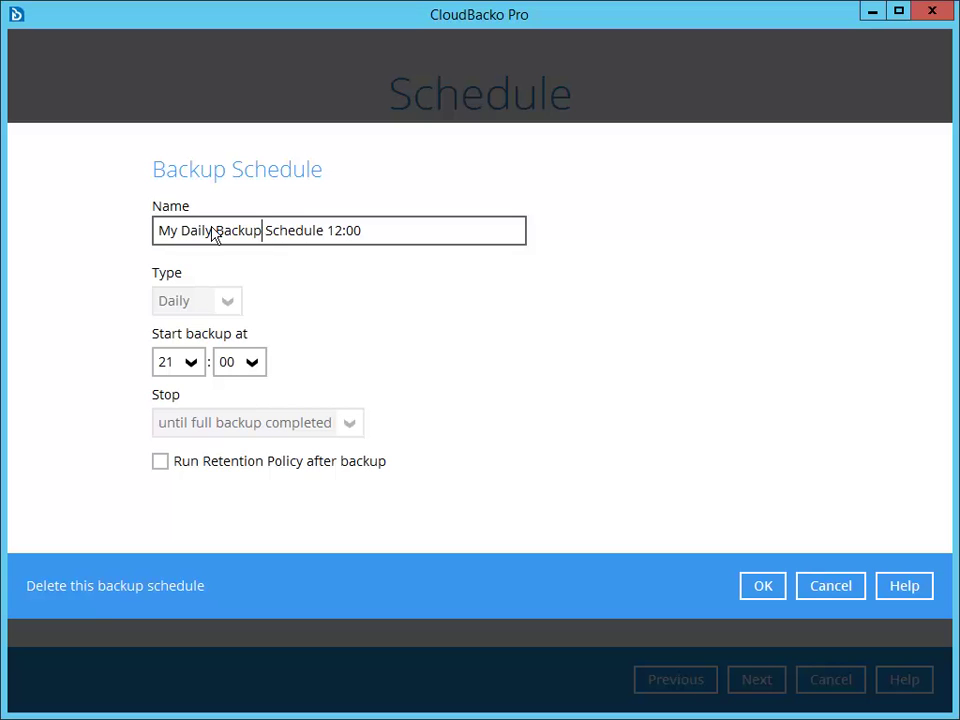
- Set its start hour to 12, enable retention policy after backup, and save
{"action": "left_click", "coordinate": [193, 363]}
{"action": "left_click_drag", "start_coordinate": [200, 545], "coordinate": [165, 296]}
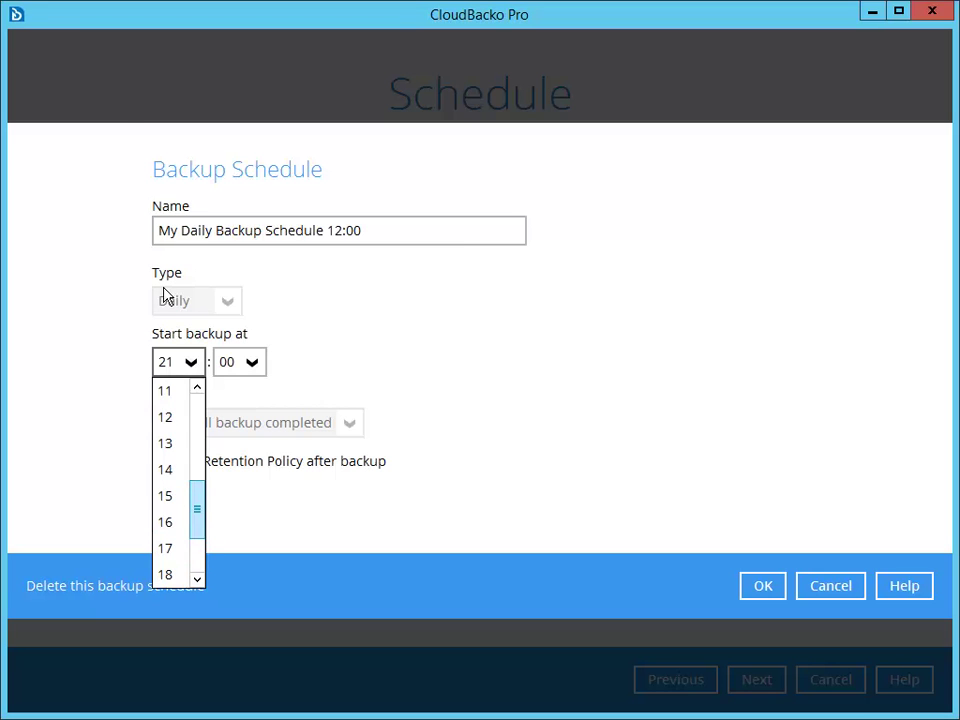
{"action": "left_click", "coordinate": [170, 416]}
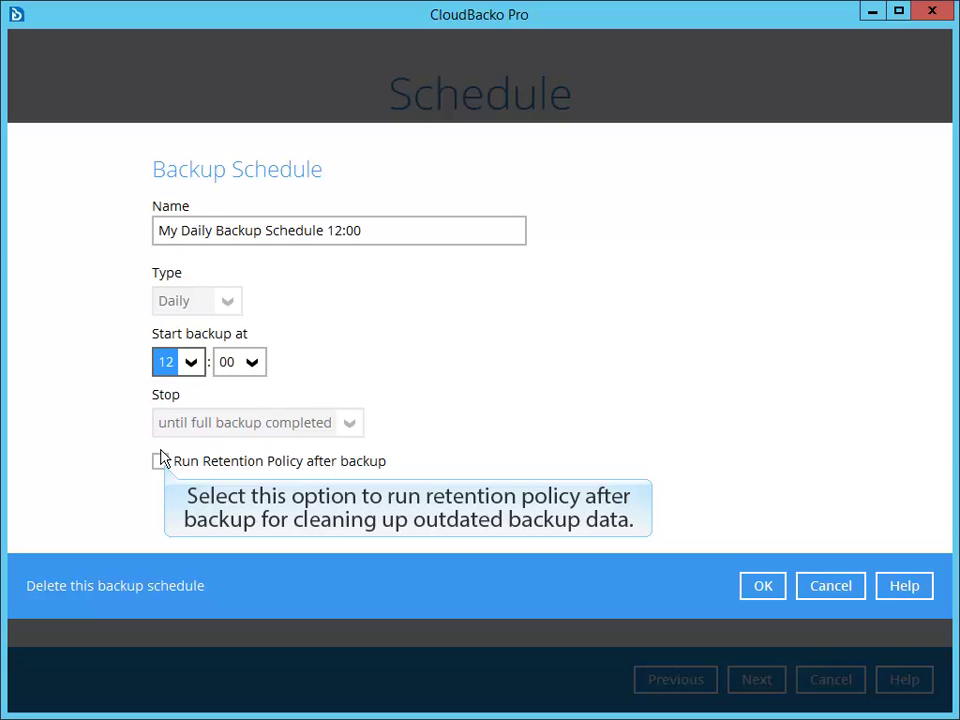
{"action": "left_click", "coordinate": [161, 463]}
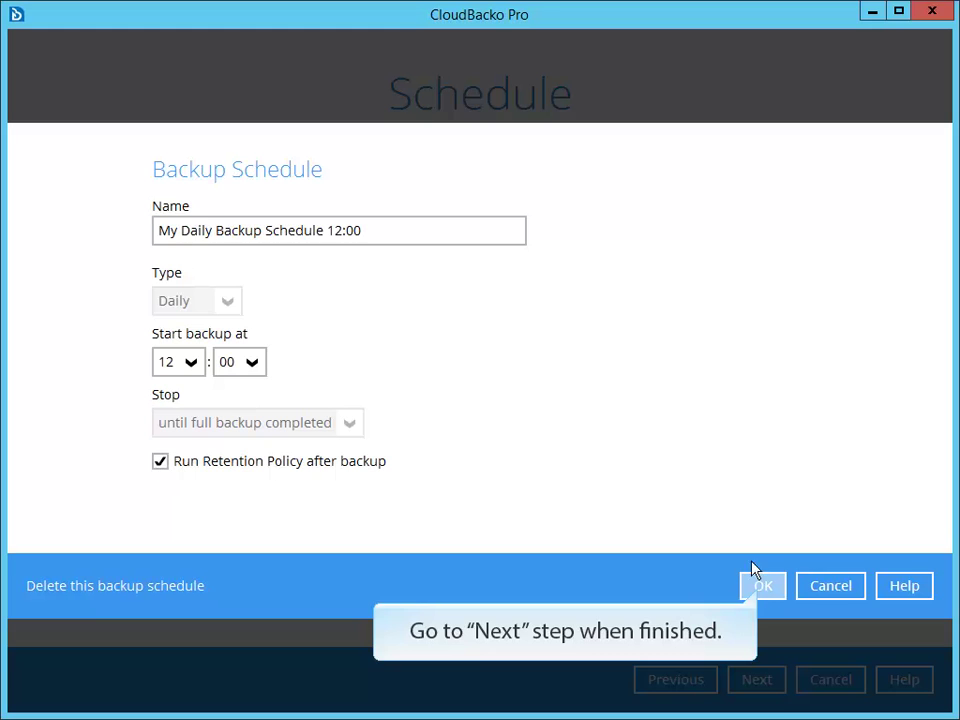
{"action": "left_click", "coordinate": [762, 595]}
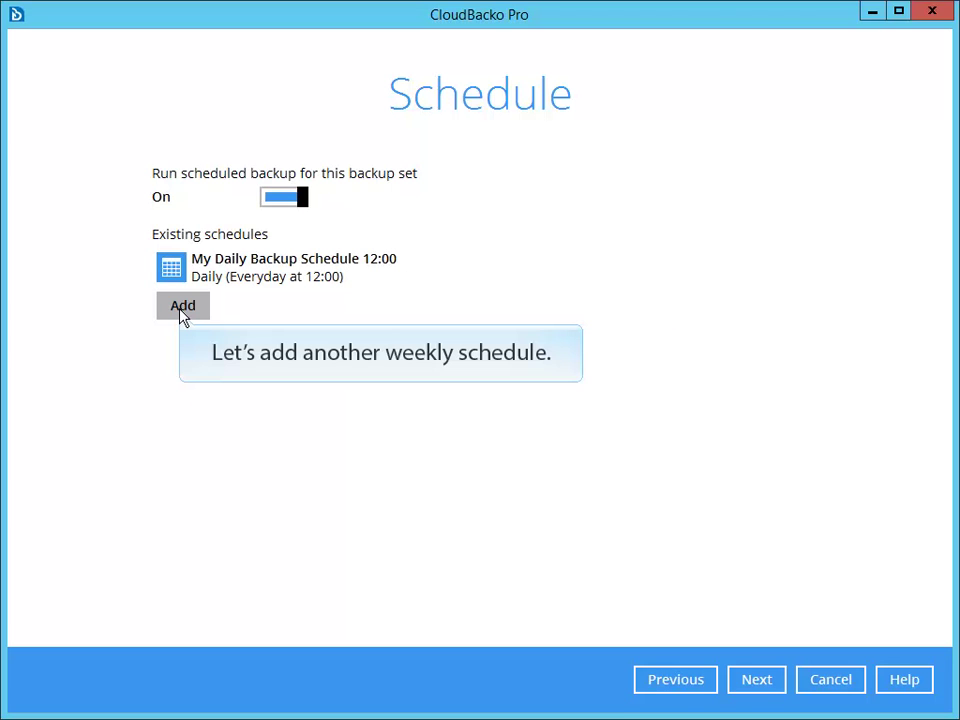
- Add a weekly schedule named 'My Weekly Schedule (Tue, Fri) 15:00'
{"action": "left_click", "coordinate": [182, 306]}
{"action": "type", "text": "My"}
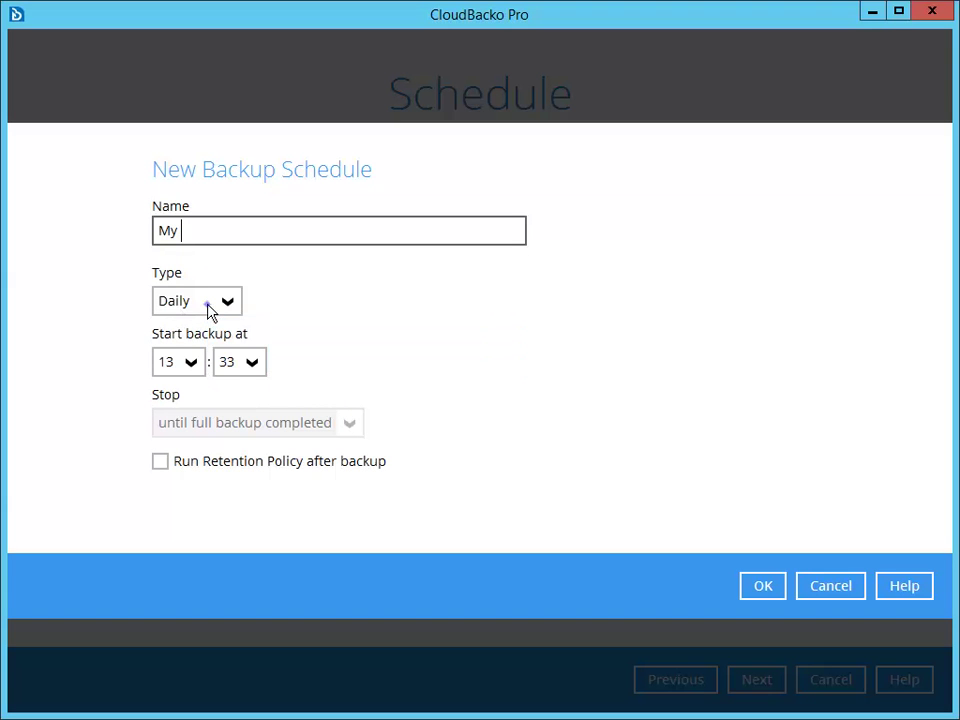
{"action": "left_click", "coordinate": [205, 305]}
{"action": "left_click", "coordinate": [205, 362]}
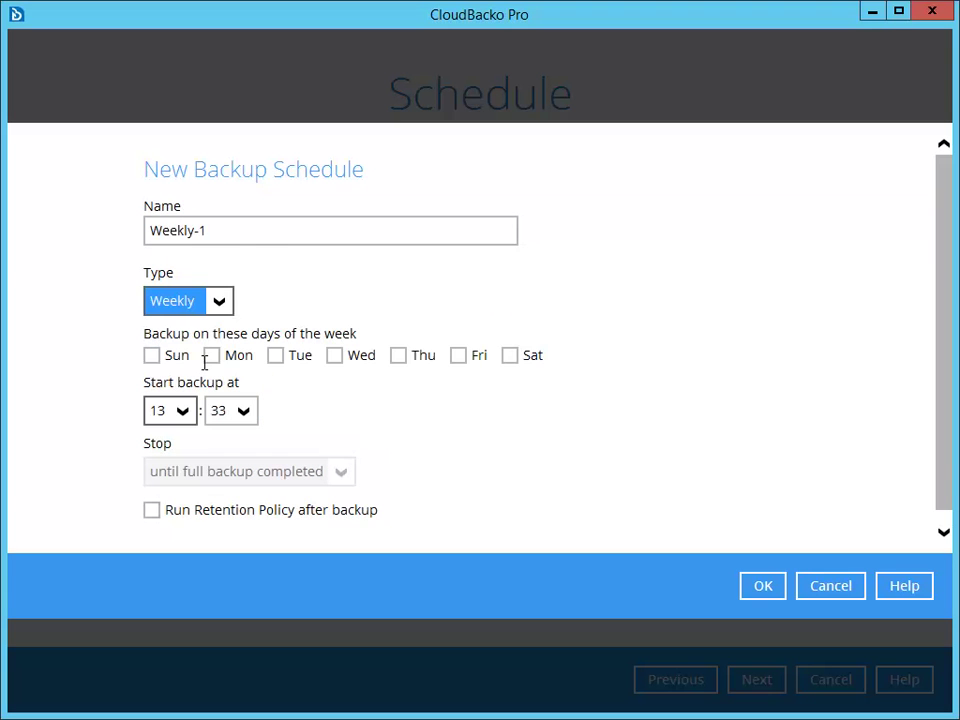
{"action": "triple_click", "coordinate": [210, 230]}
{"action": "type", "text": "My Weekly"}
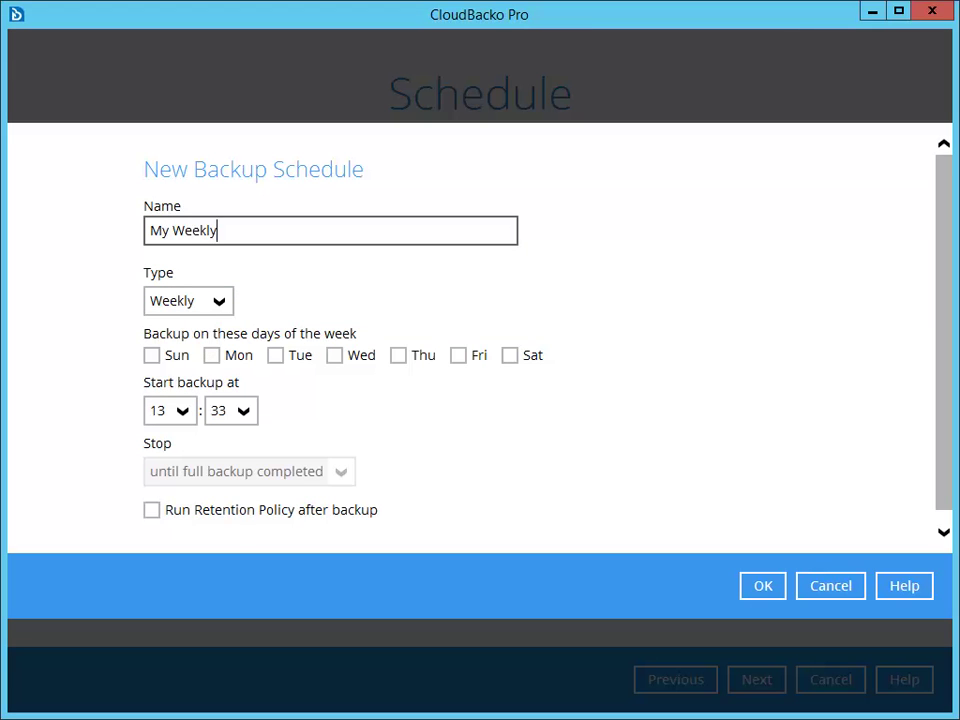
{"action": "type", "text": " Schedule (Tu"}
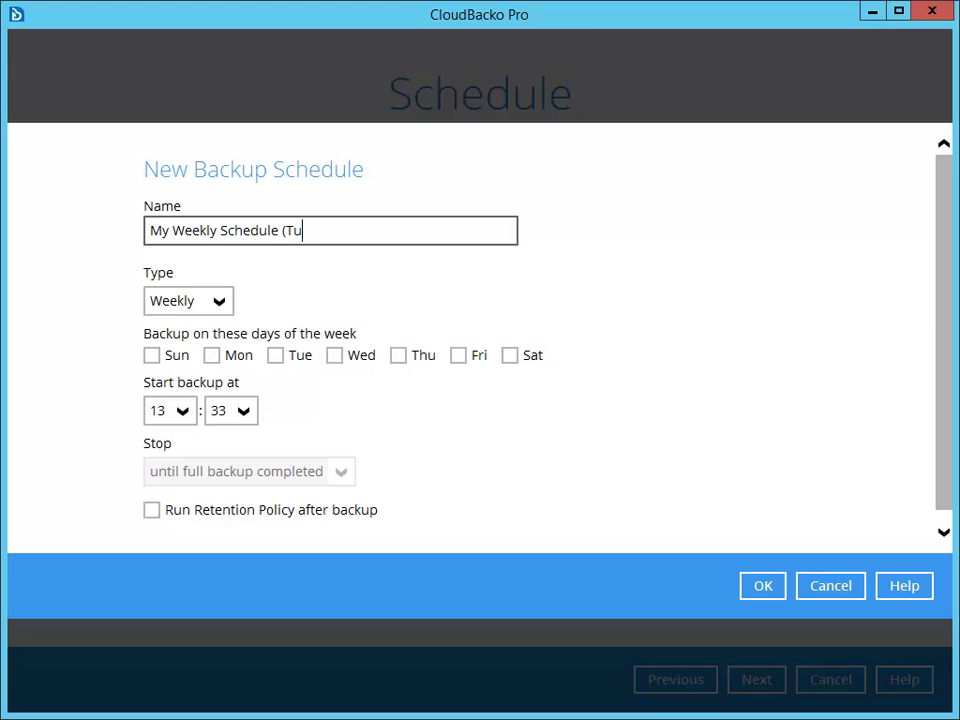
{"action": "type", "text": "e, Frid"}
{"action": "key", "text": "BackSpace"}
{"action": "type", "text": ") 15"}
{"action": "type", "text": ":00"}
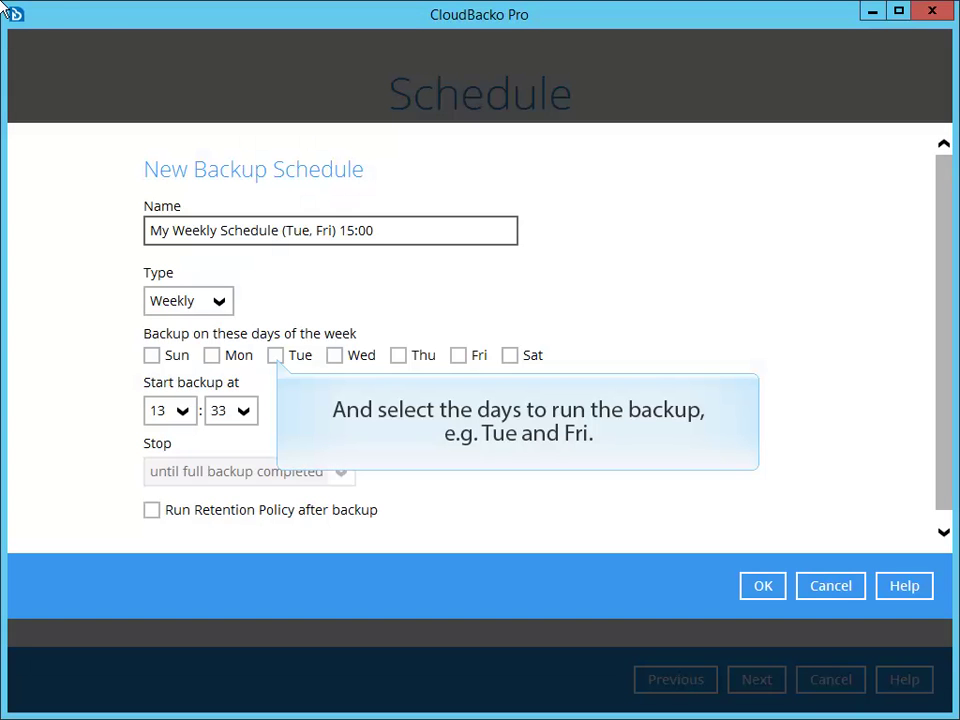
- Run it Tuesdays and Fridays at 15:00 with retention policy afterwards, and save
{"action": "left_click", "coordinate": [276, 357]}
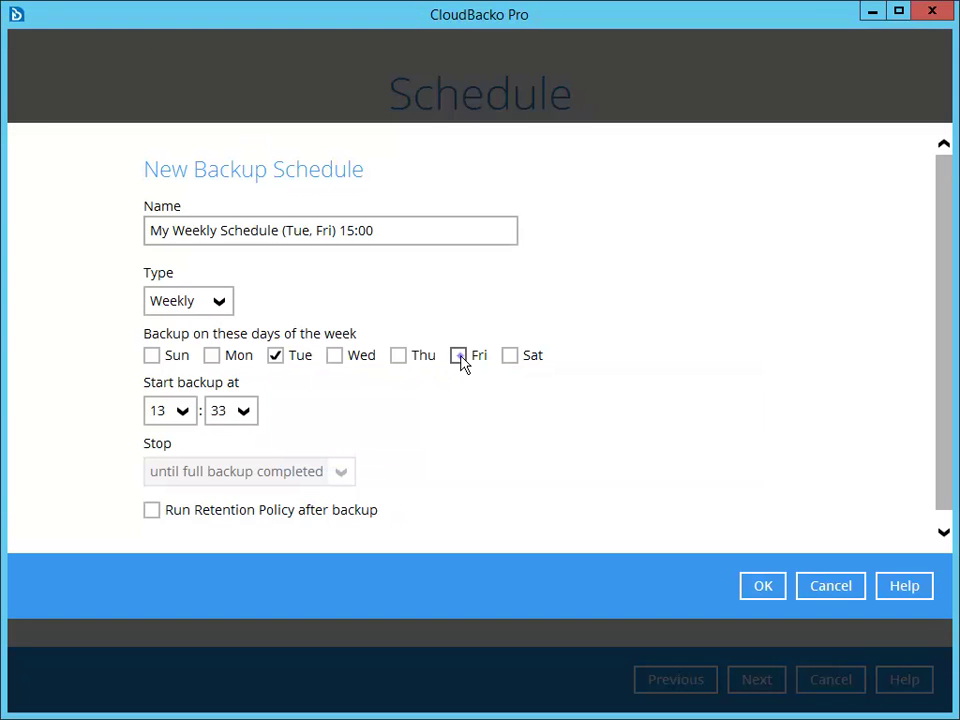
{"action": "left_click", "coordinate": [459, 357]}
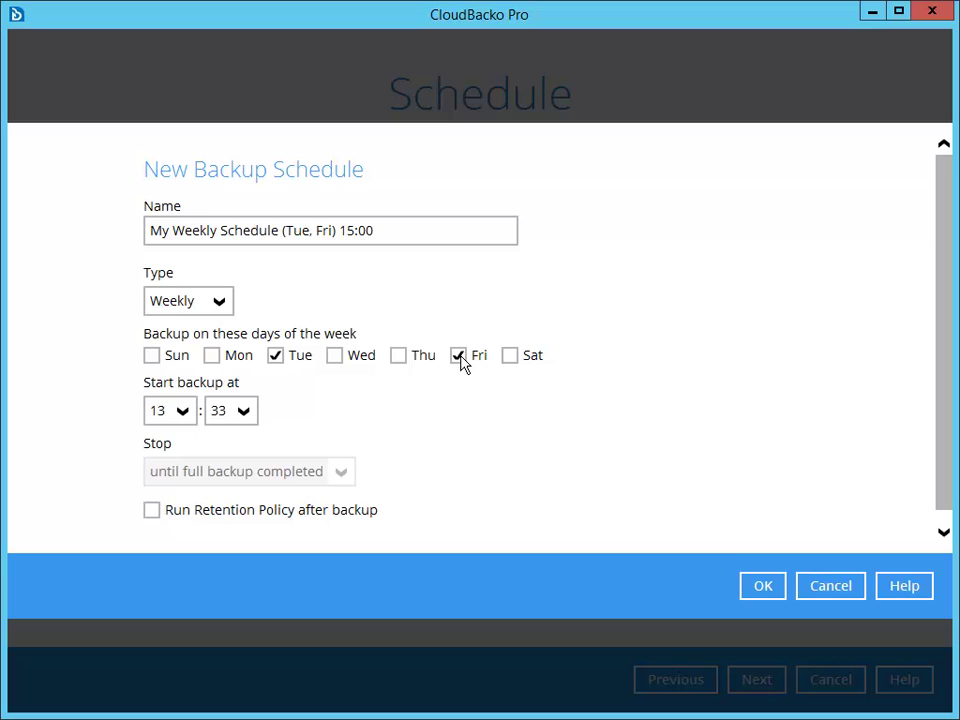
{"action": "left_click", "coordinate": [182, 411]}
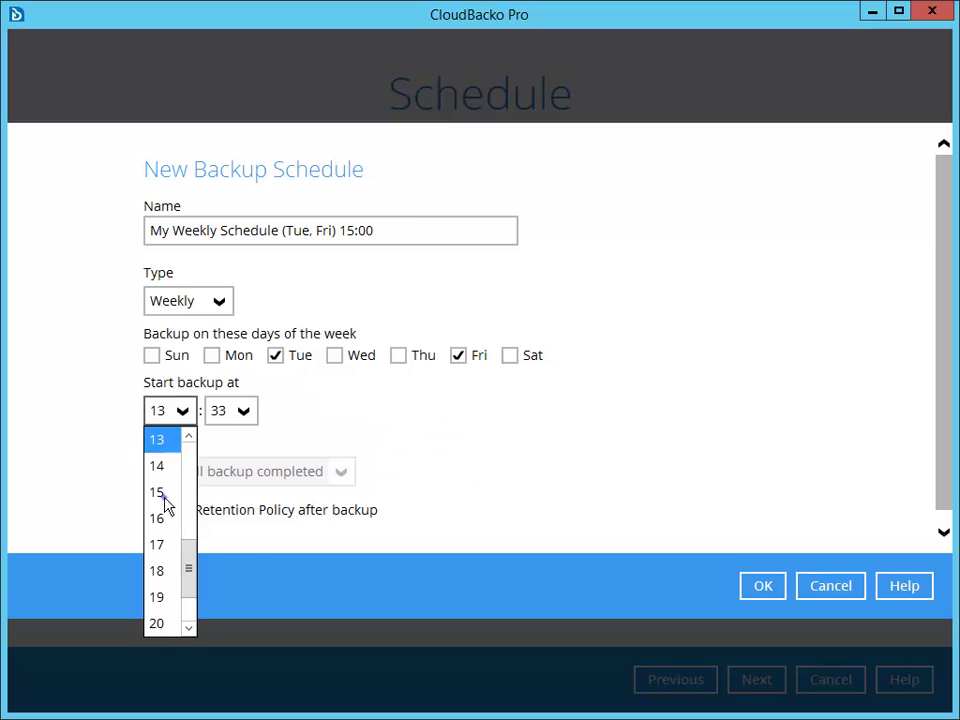
{"action": "left_click", "coordinate": [170, 492]}
{"action": "left_click", "coordinate": [248, 420]}
{"action": "left_click_drag", "start_coordinate": [251, 557], "coordinate": [249, 453]}
{"action": "left_click", "coordinate": [220, 443]}
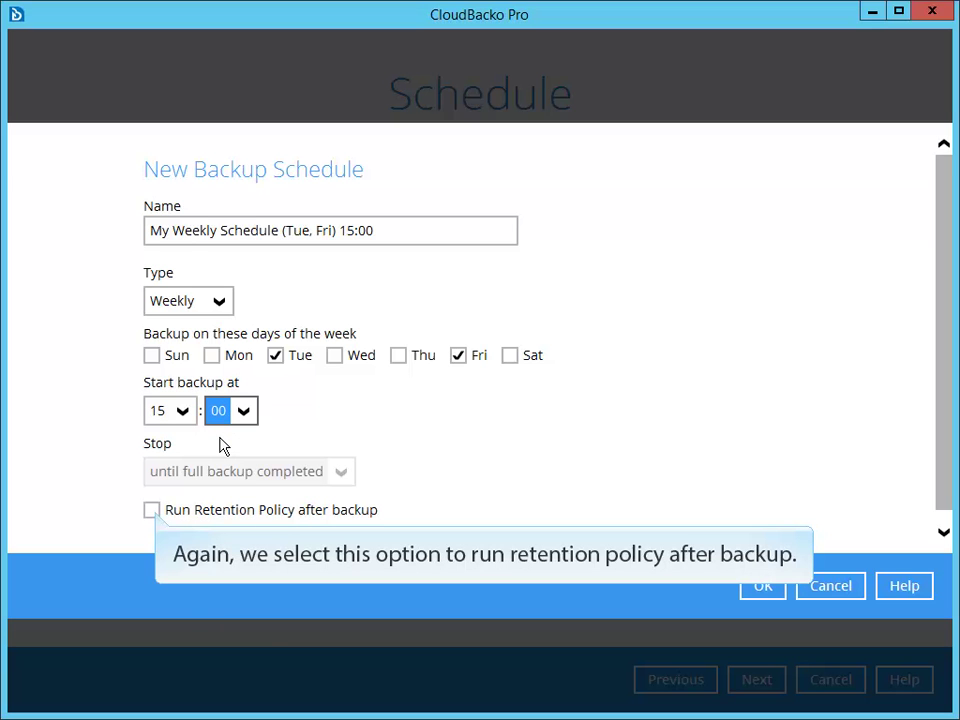
{"action": "left_click", "coordinate": [152, 511]}
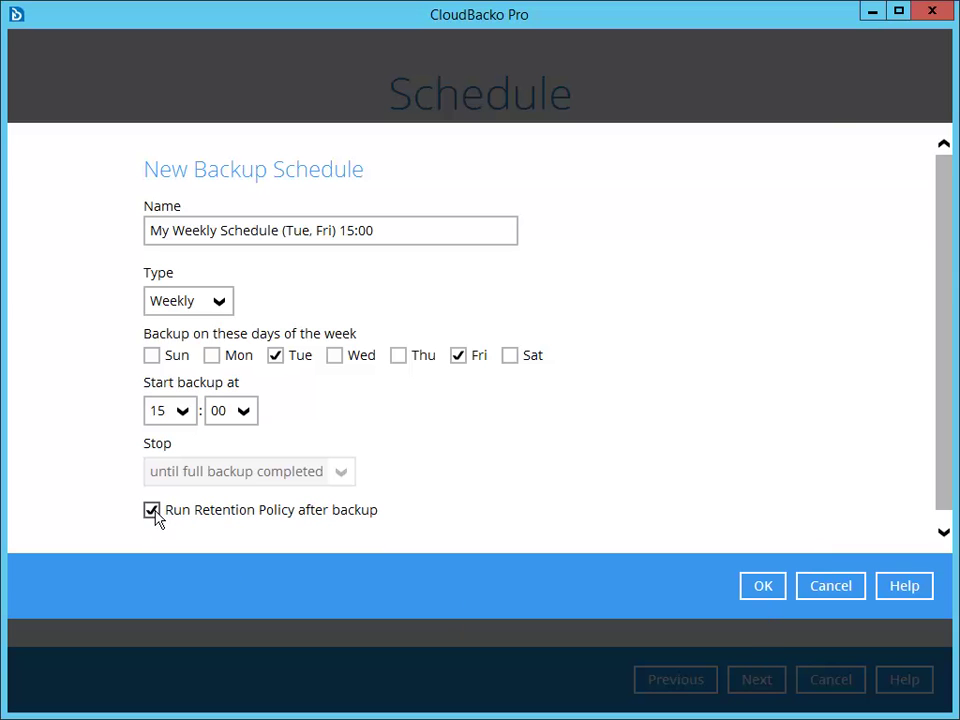
{"action": "left_click", "coordinate": [766, 585]}
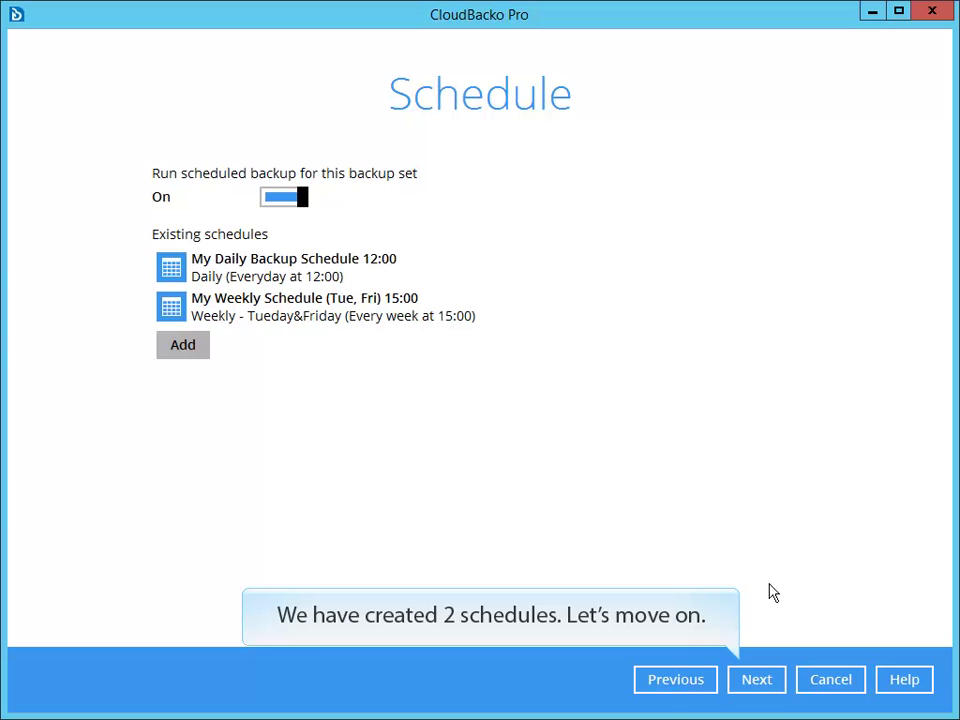
- Name the new local destination 'My Local Backup Destination'
{"action": "left_click", "coordinate": [765, 685]}
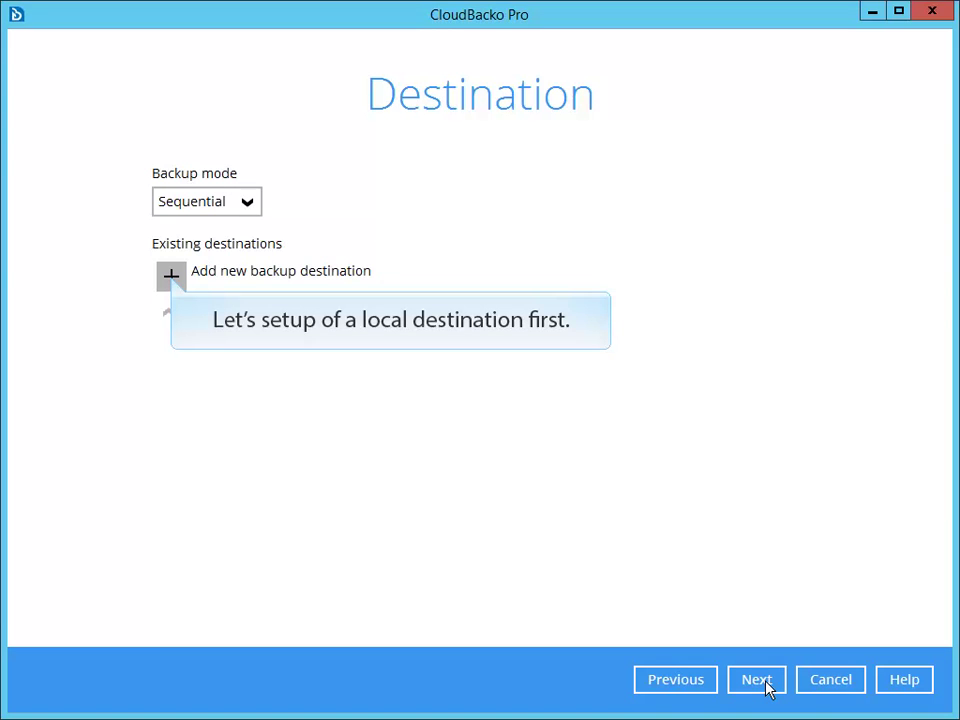
{"action": "left_click", "coordinate": [171, 276]}
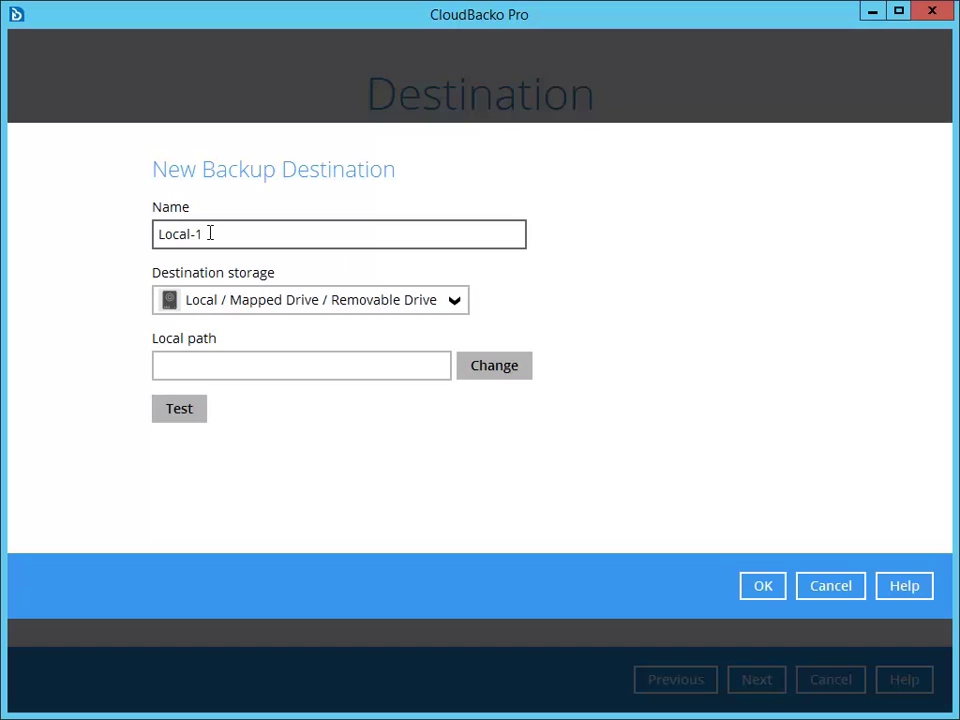
{"action": "type", "text": "My Local Back"}
{"action": "type", "text": "up Destin"}
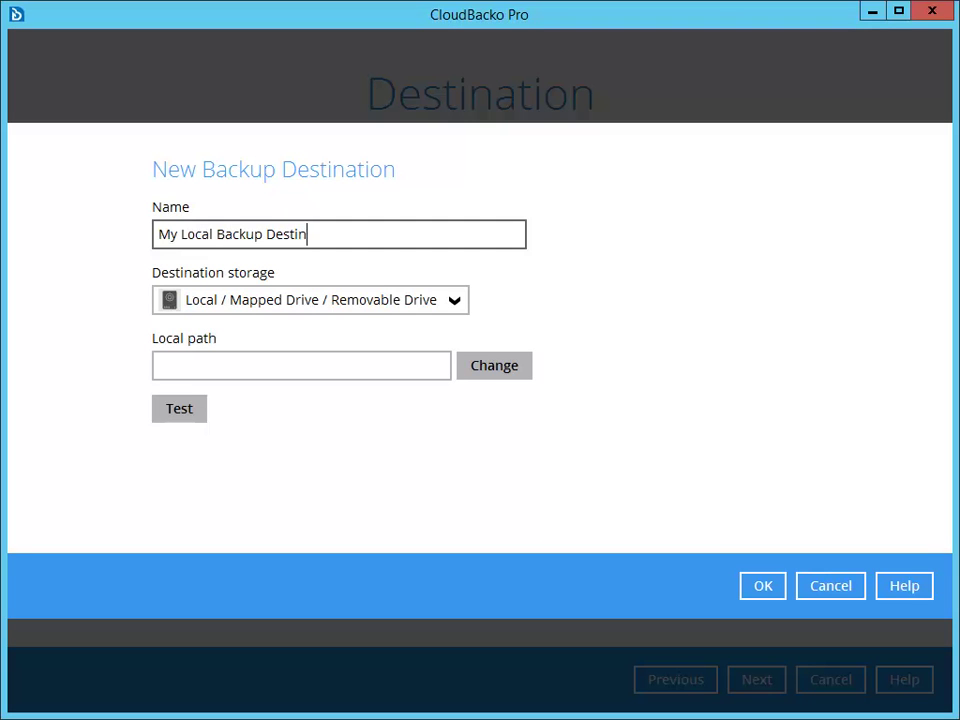
{"action": "type", "text": "ation"}
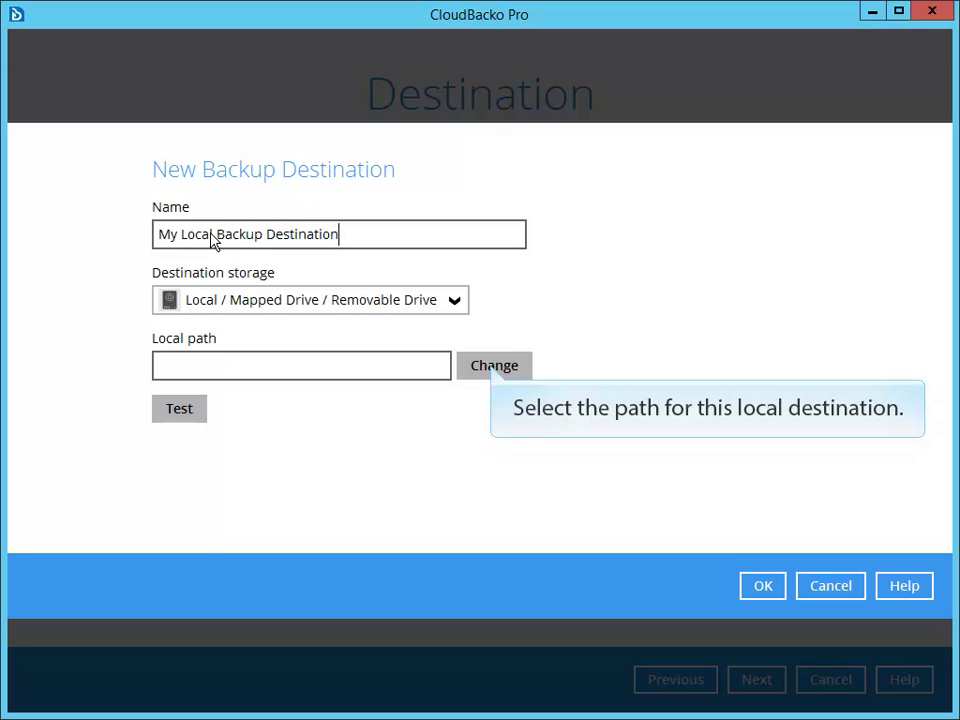
- Set its path to a new F:\CloudBacko-Pro-Backup folder, test it, and save
{"action": "left_click", "coordinate": [492, 366]}
{"action": "left_click", "coordinate": [296, 206]}
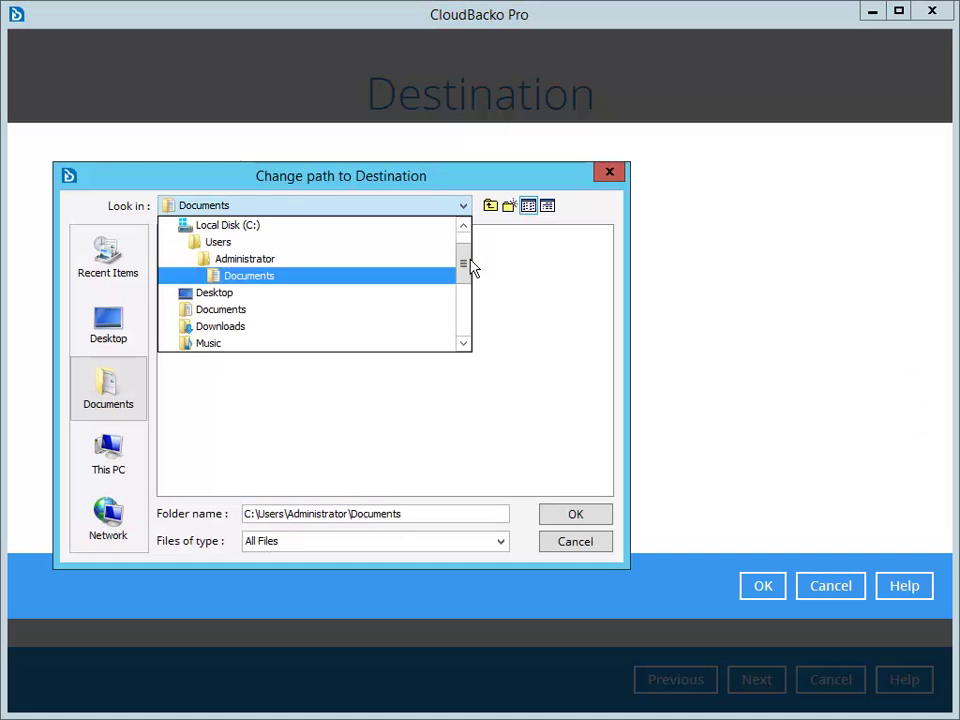
{"action": "left_click_drag", "start_coordinate": [473, 268], "coordinate": [470, 312]}
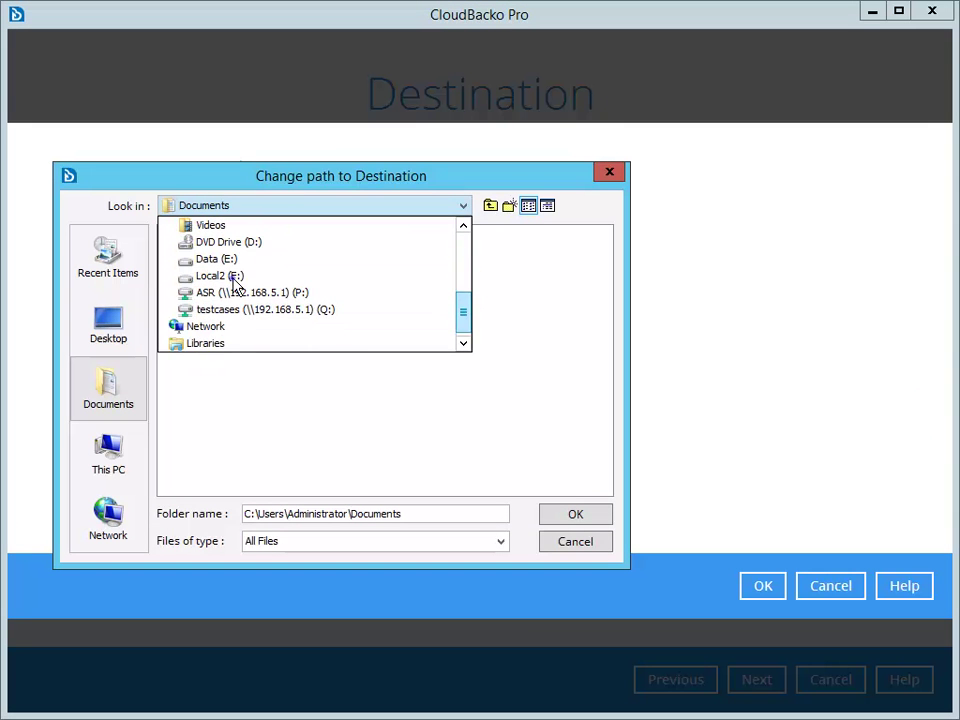
{"action": "left_click", "coordinate": [233, 283]}
{"action": "left_click", "coordinate": [509, 205]}
{"action": "type", "text": "CloudBa"}
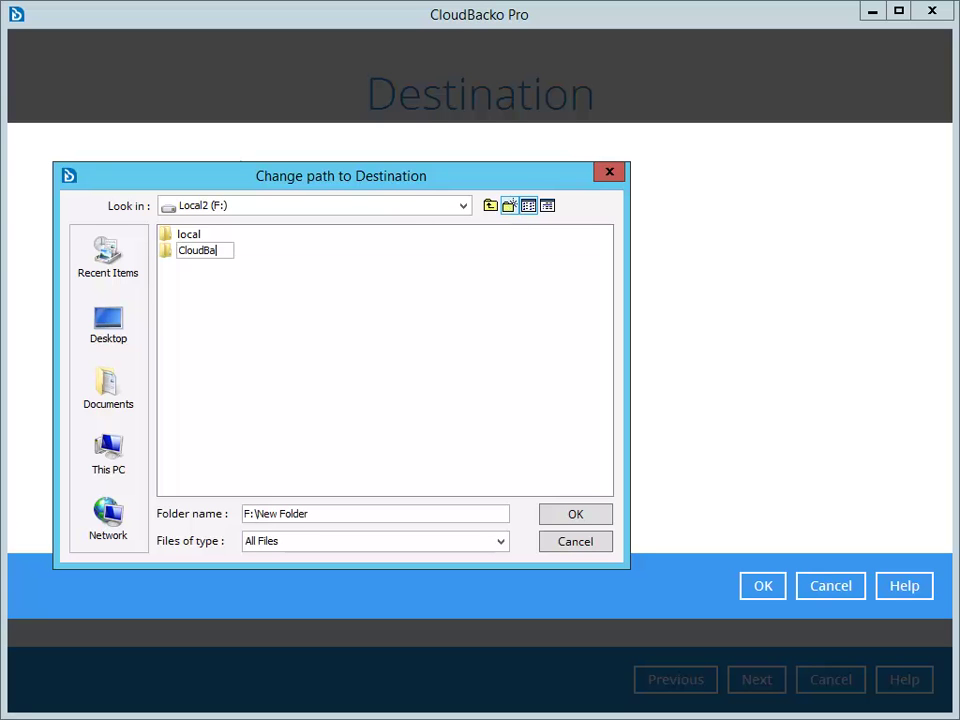
{"action": "type", "text": "cko-Pro-Backup"}
{"action": "key", "text": "Return"}
{"action": "left_click", "coordinate": [566, 520]}
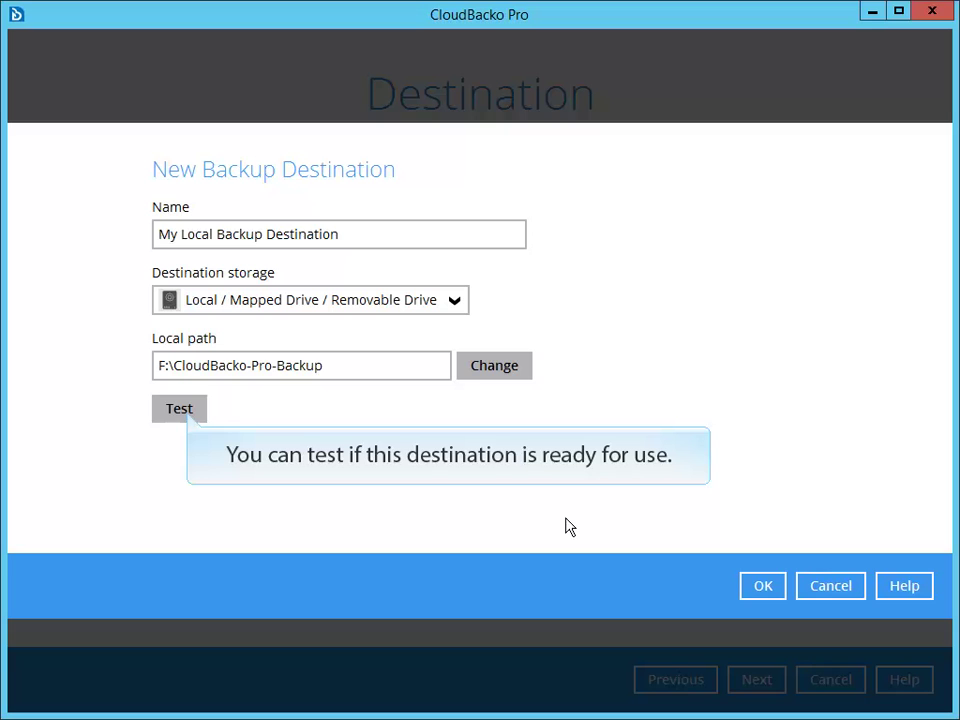
{"action": "left_click", "coordinate": [187, 417]}
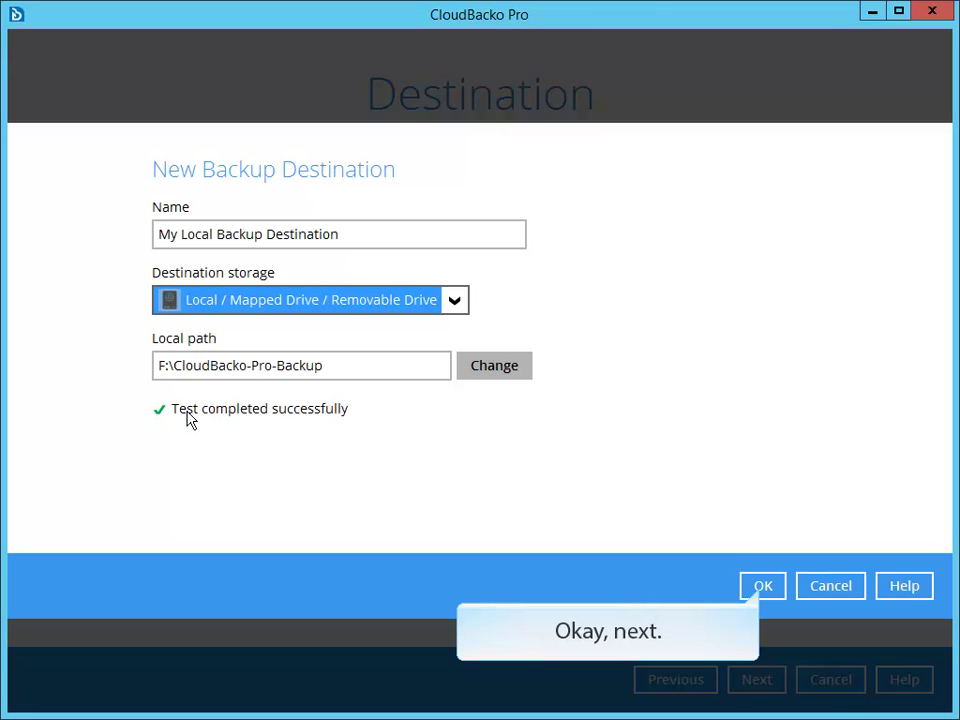
{"action": "left_click", "coordinate": [762, 588]}
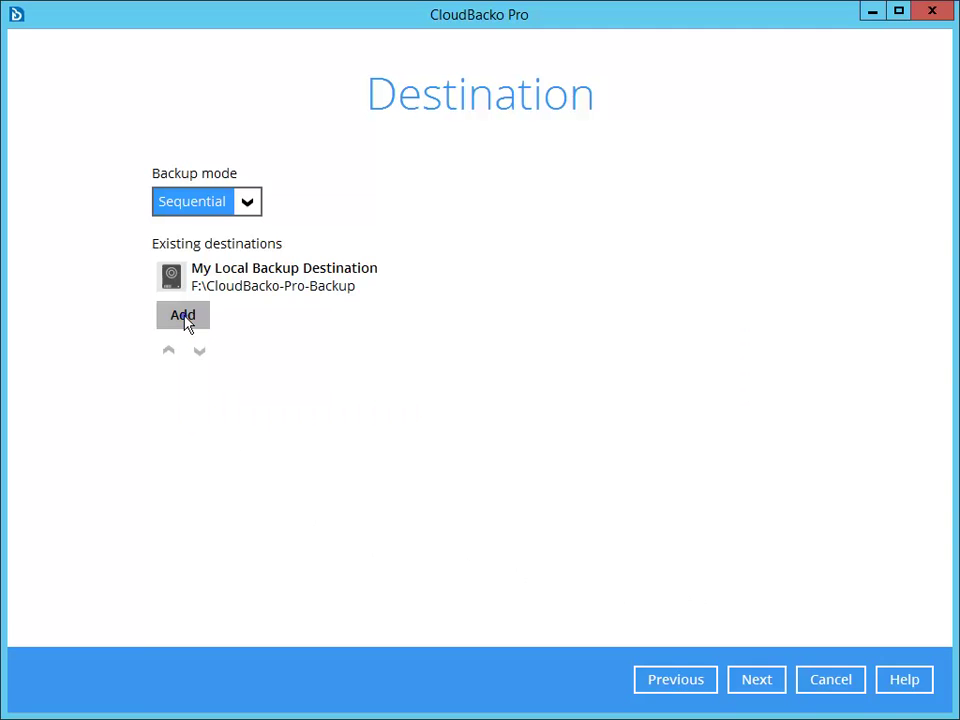
- Add an Amazon S3 destination named 'My Amazon S3'
{"action": "left_click", "coordinate": [184, 318]}
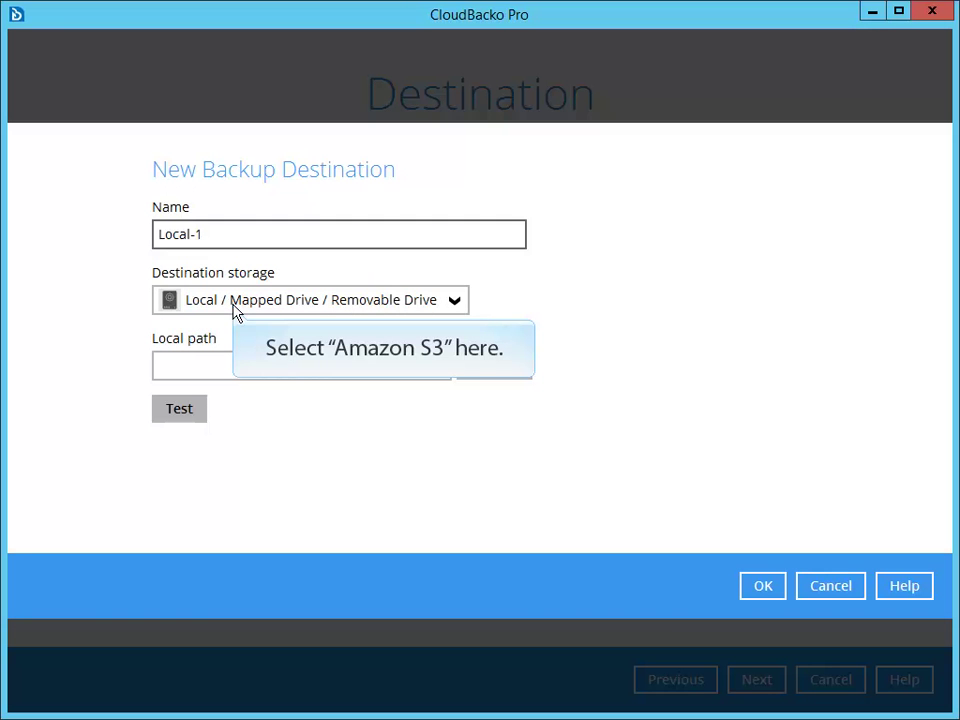
{"action": "left_click", "coordinate": [234, 311]}
{"action": "left_click", "coordinate": [232, 360]}
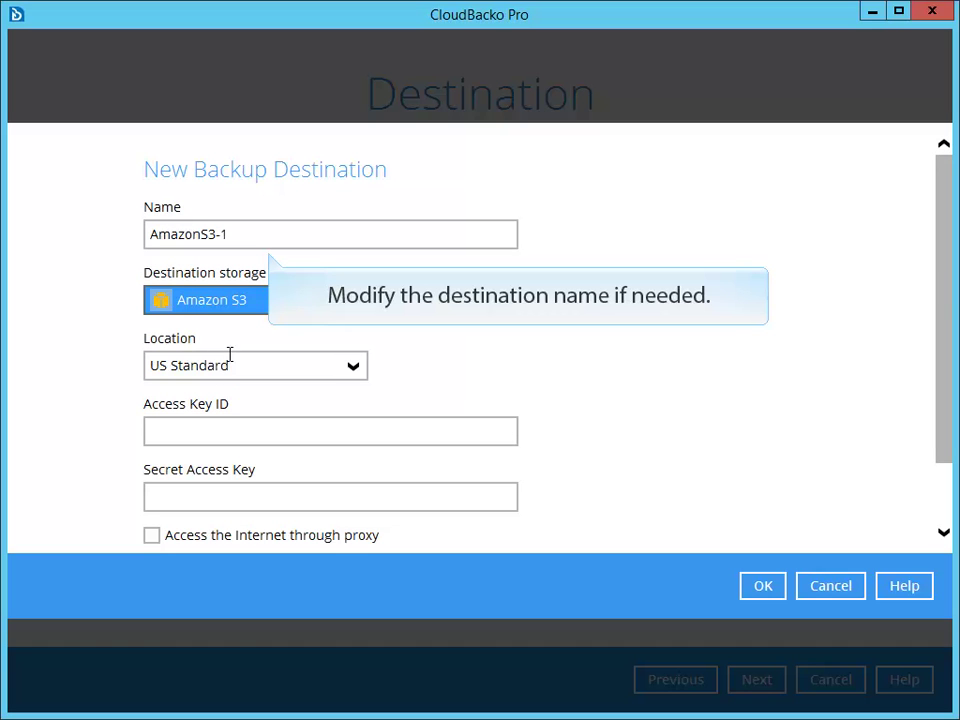
{"action": "triple_click", "coordinate": [244, 234]}
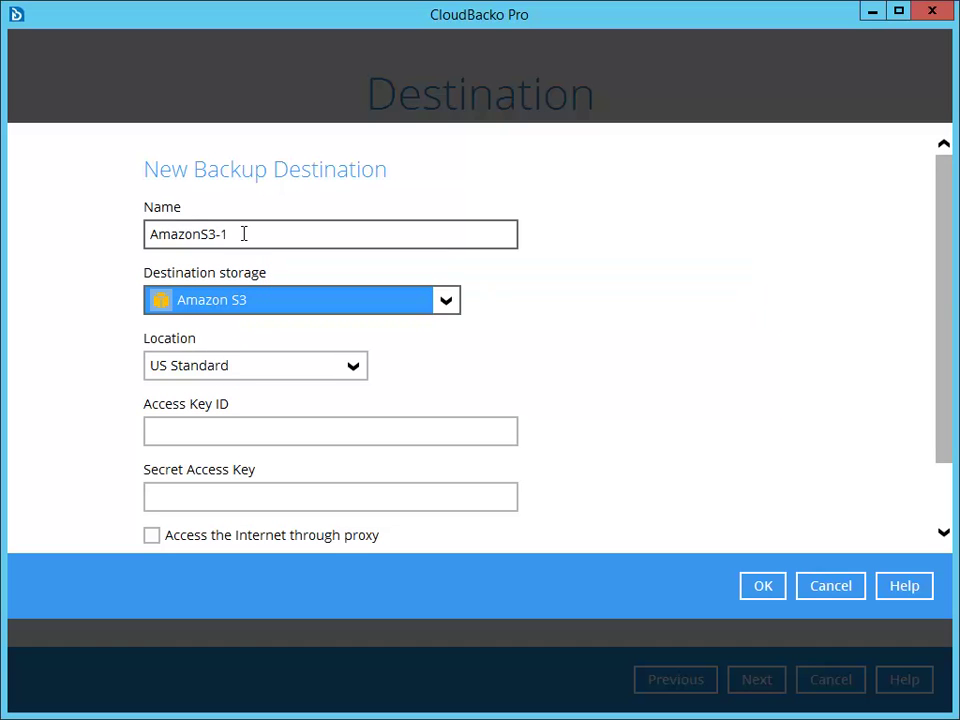
{"action": "type", "text": "My Amazon S"}
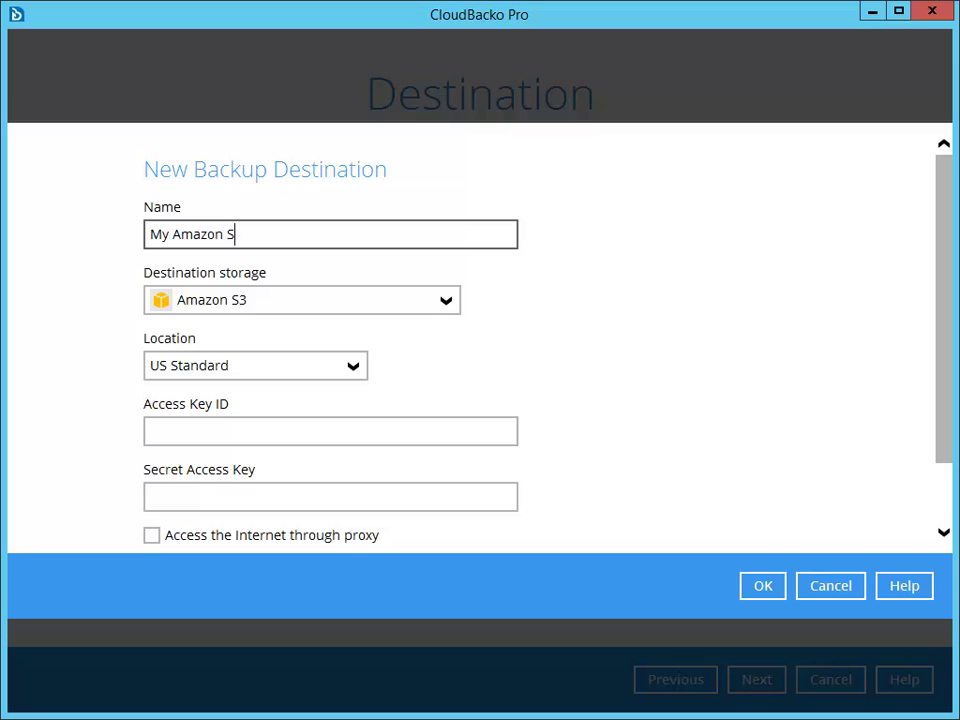
{"action": "type", "text": "3"}
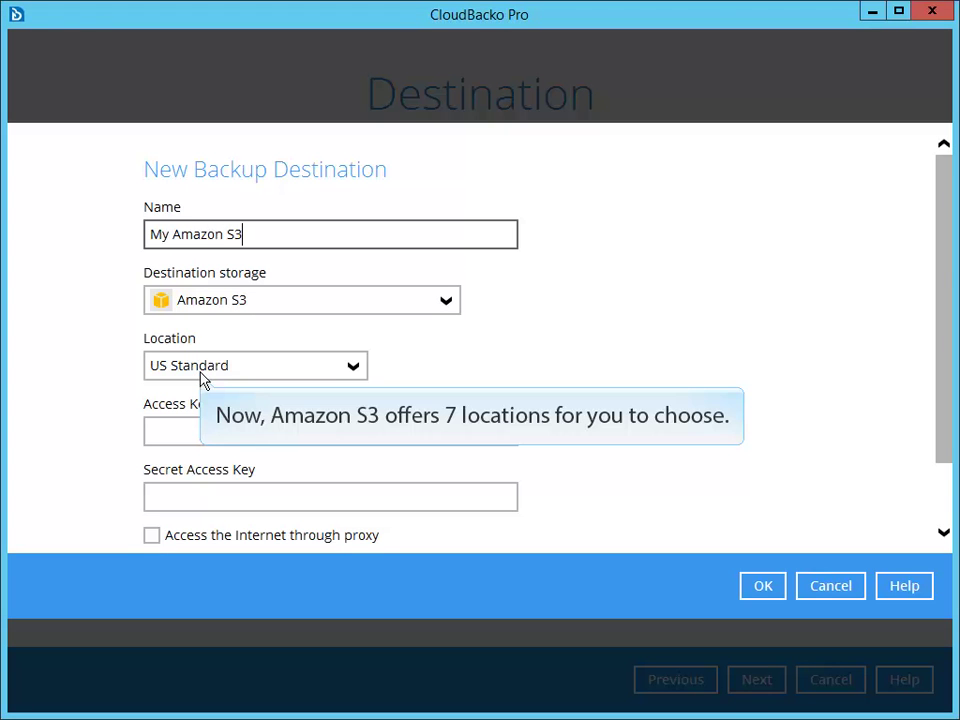
- Set its region to Asia Pacific (Singapore), test the account, and save
{"action": "left_click", "coordinate": [202, 376]}
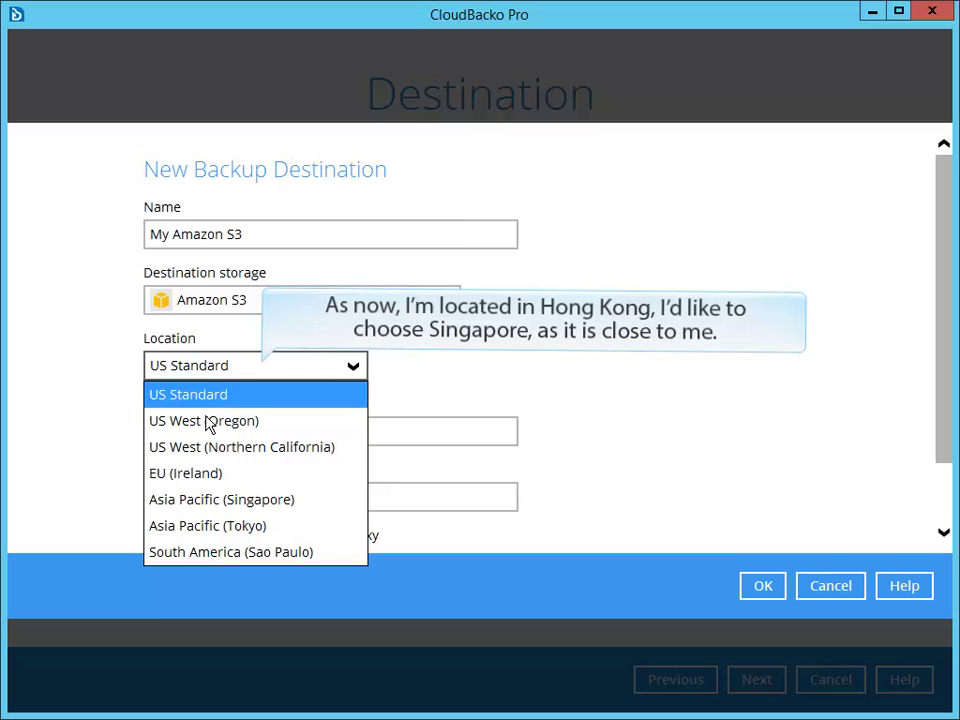
{"action": "left_click", "coordinate": [208, 499]}
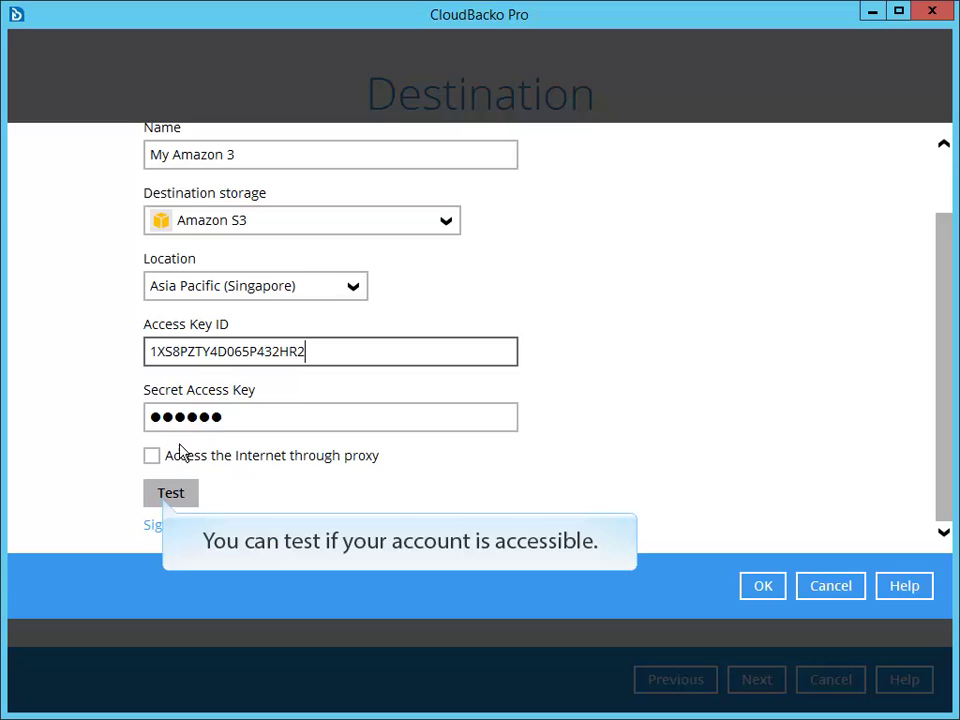
{"action": "left_click", "coordinate": [166, 500]}
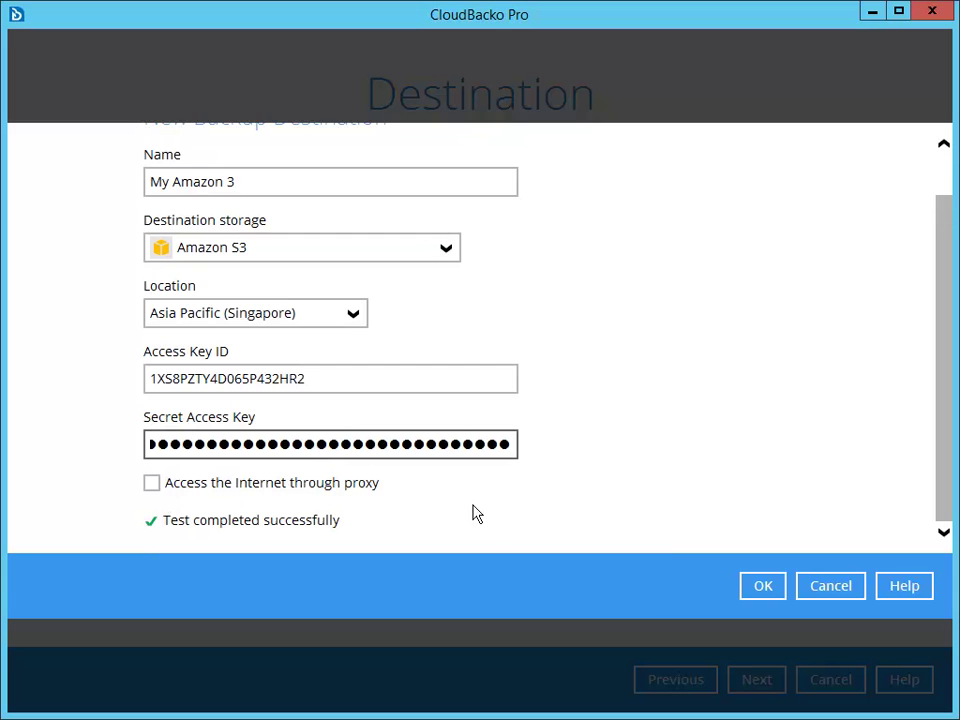
{"action": "left_click", "coordinate": [763, 587]}
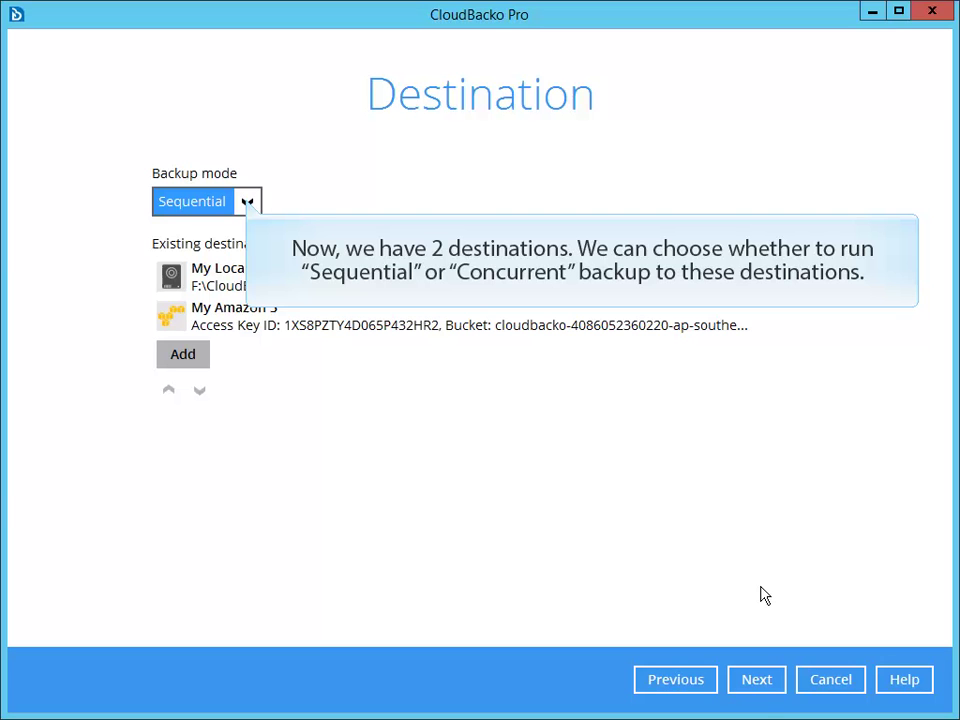
- Set backup mode to Concurrent with Unlimited maximum concurrent destinations
{"action": "left_click", "coordinate": [248, 204]}
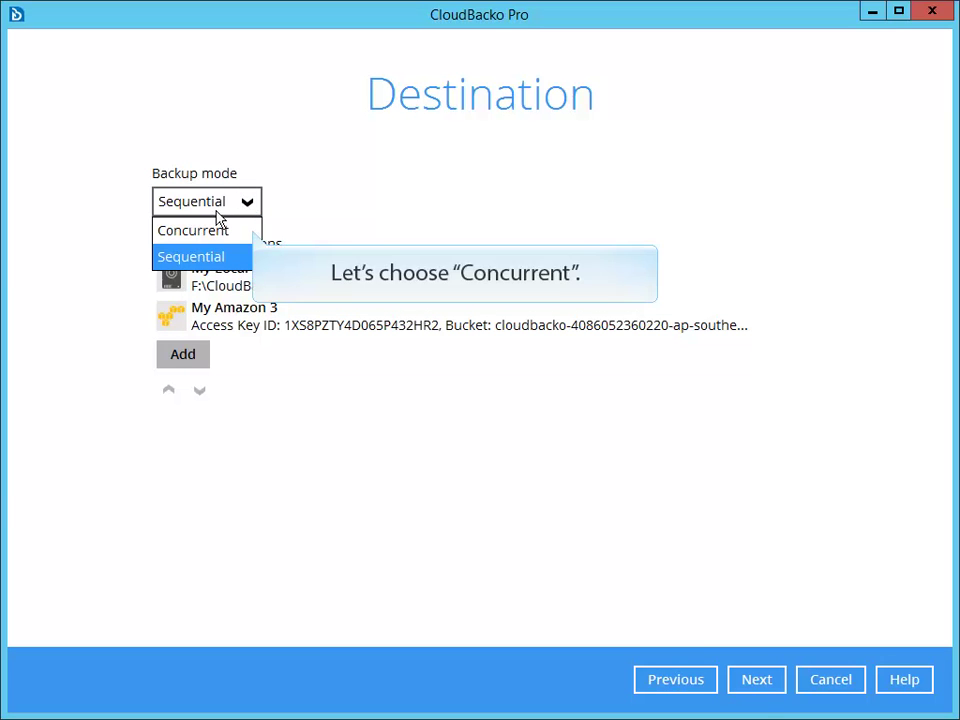
{"action": "left_click", "coordinate": [208, 234]}
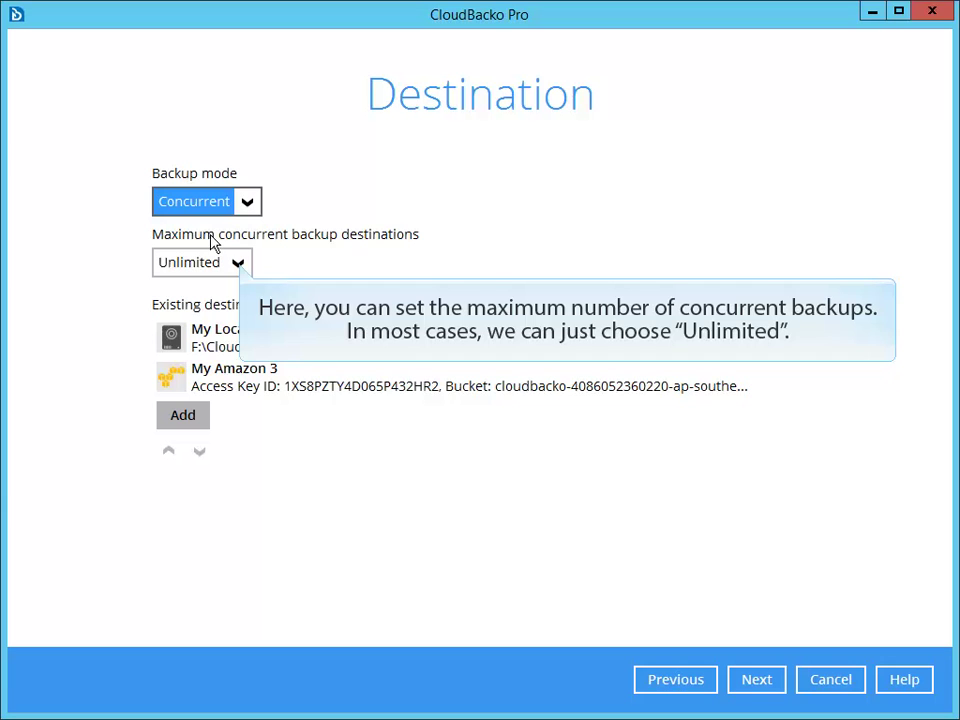
{"action": "left_click", "coordinate": [238, 264]}
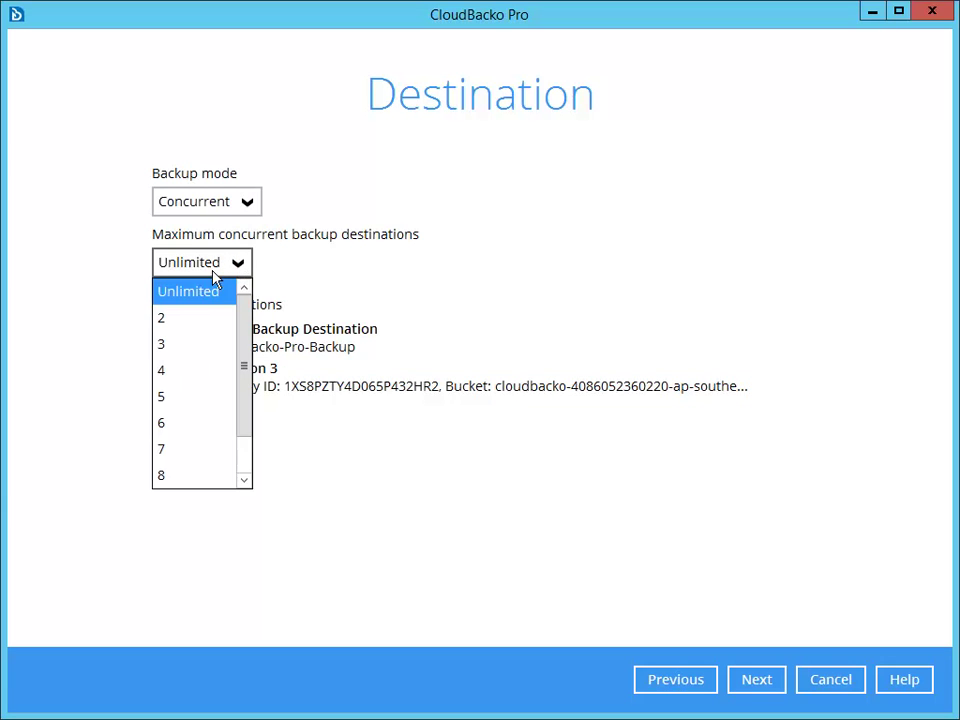
{"action": "left_click", "coordinate": [209, 291]}
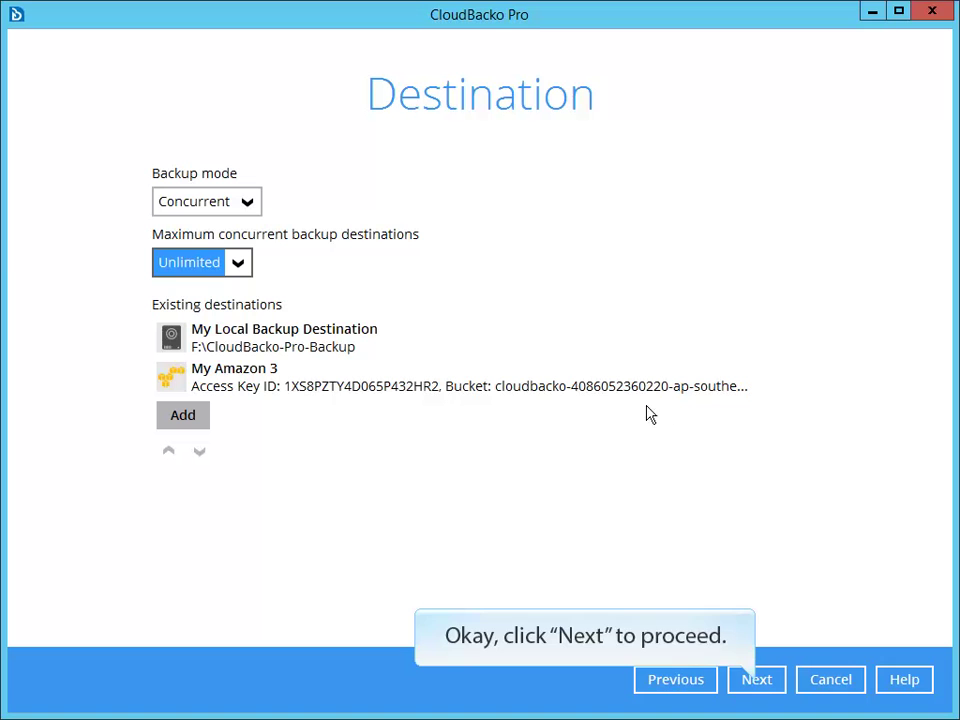
{"action": "left_click", "coordinate": [757, 680]}
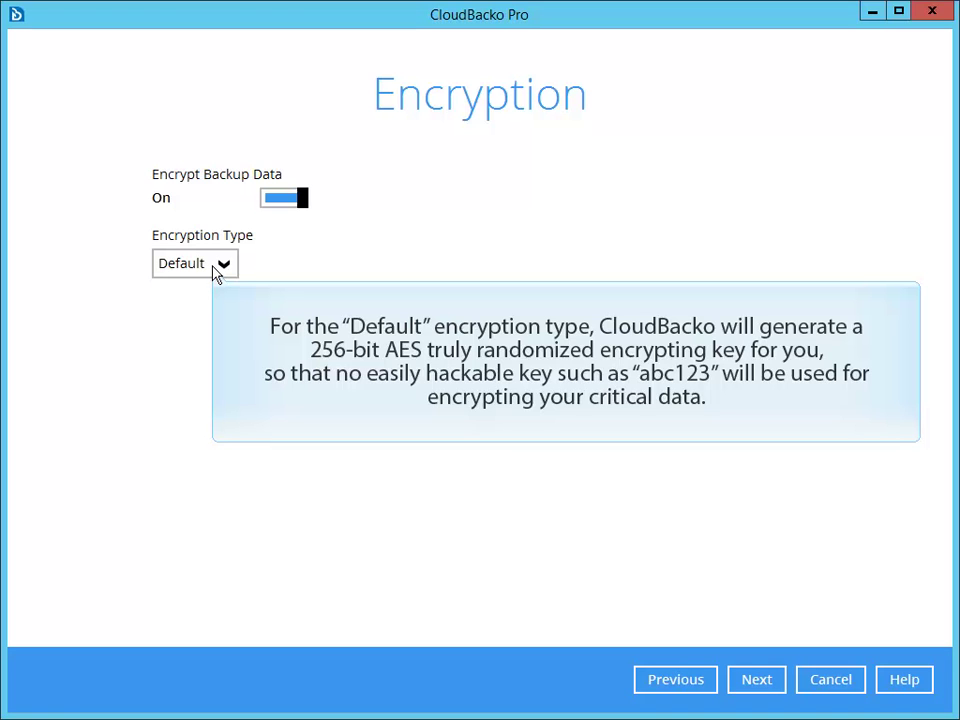
- Switch encryption to Custom using AES, CBC mode and a 256-bit key
{"action": "left_click", "coordinate": [215, 272]}
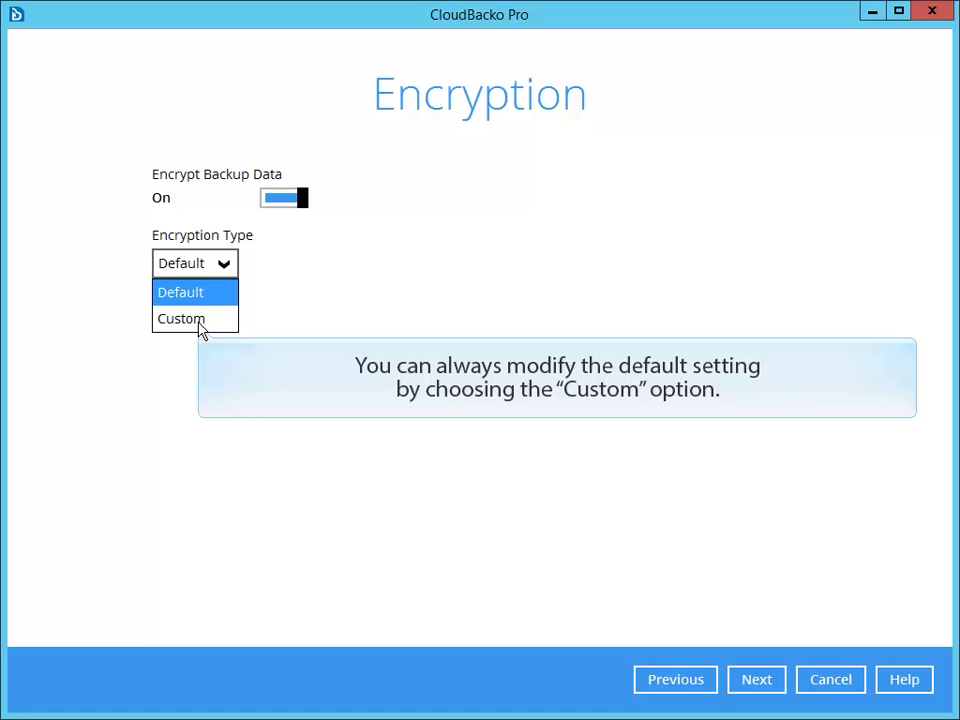
{"action": "left_click", "coordinate": [199, 322]}
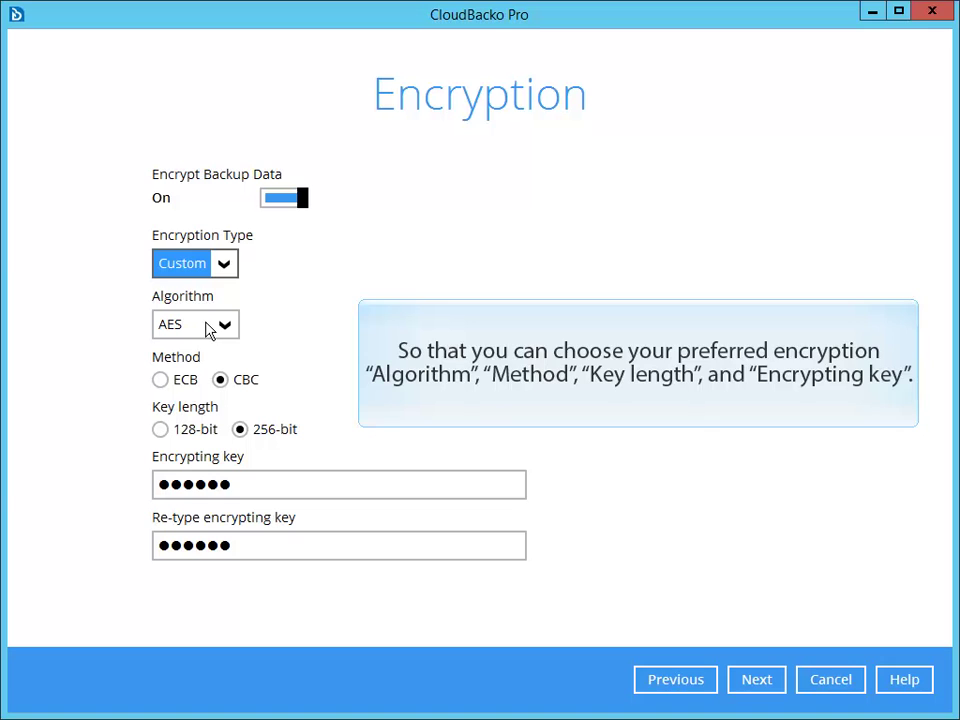
{"action": "left_click", "coordinate": [222, 326]}
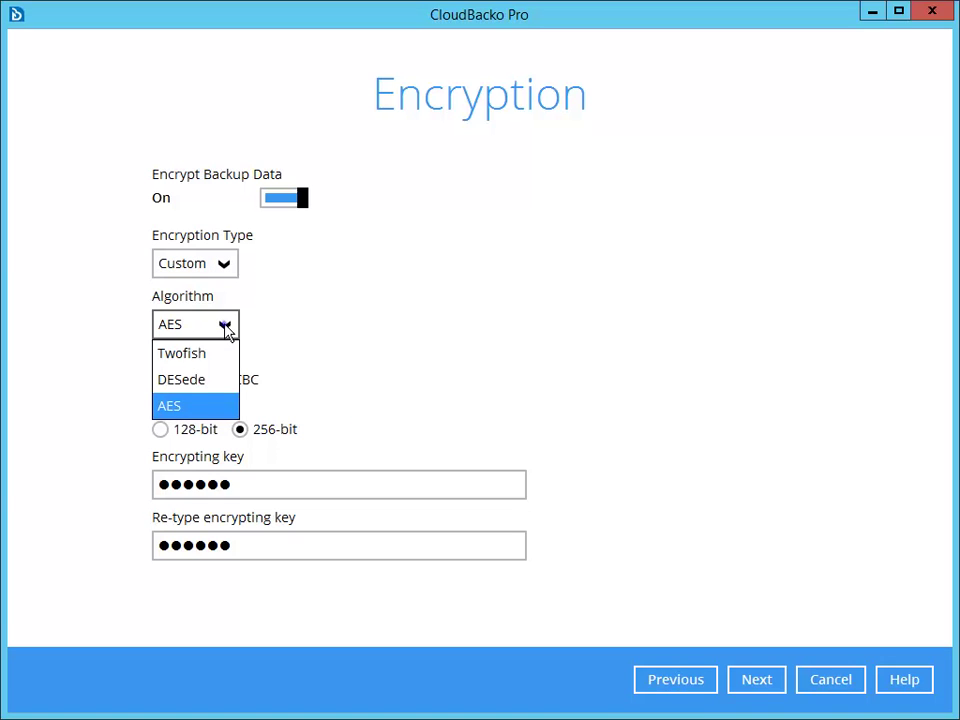
{"action": "left_click", "coordinate": [223, 328]}
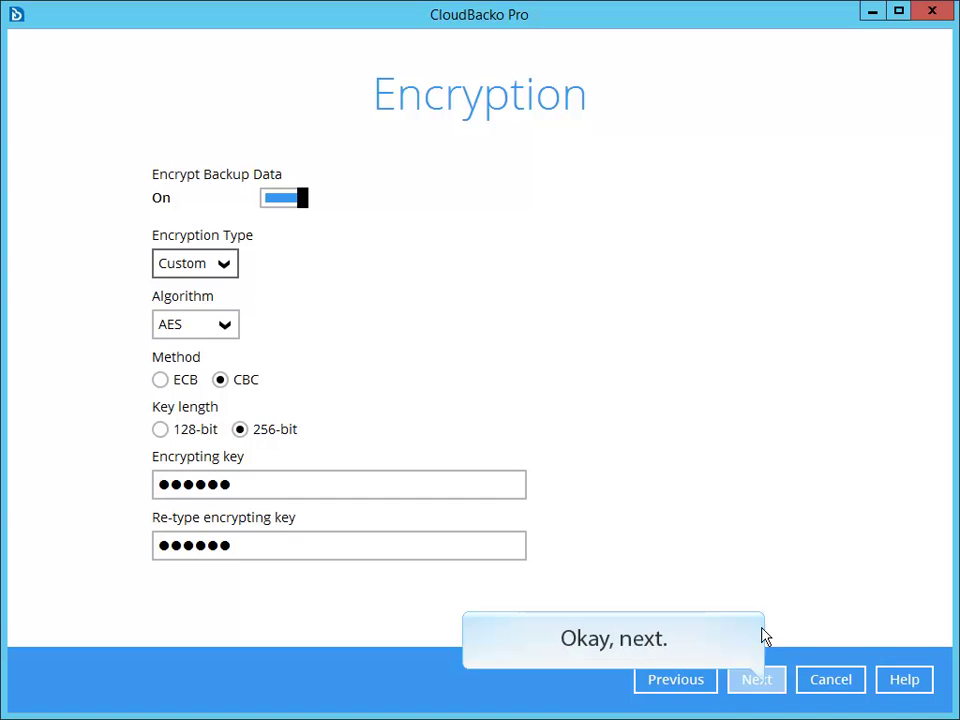
{"action": "left_click", "coordinate": [766, 684]}
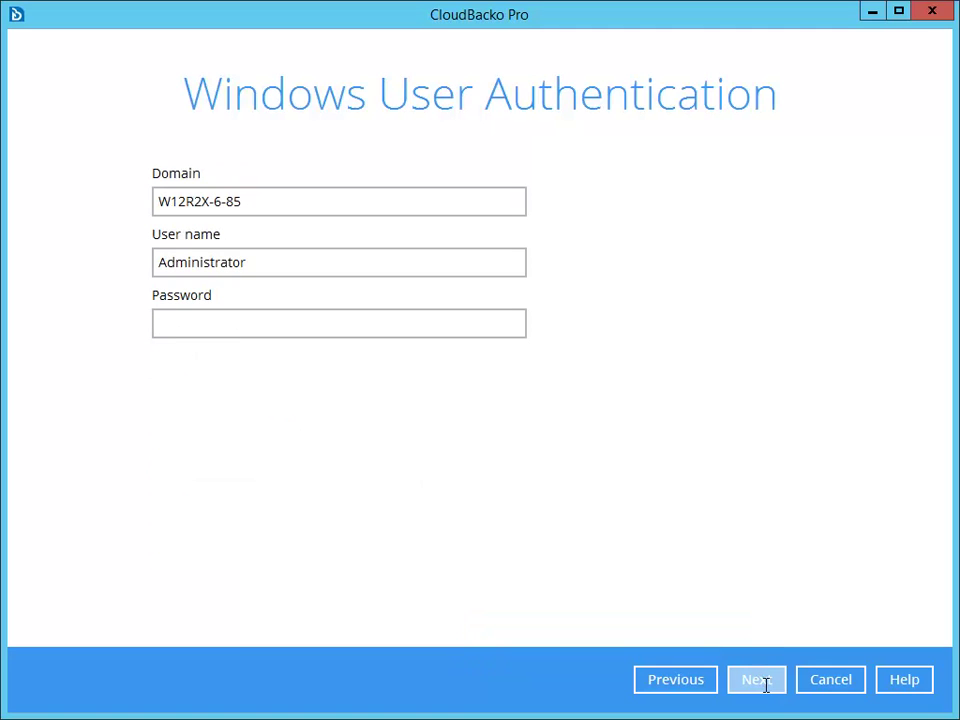
- Enter the Windows domain account password and complete creation of the backup set
{"action": "left_click", "coordinate": [282, 330]}
{"action": "type", "text": "*******"}
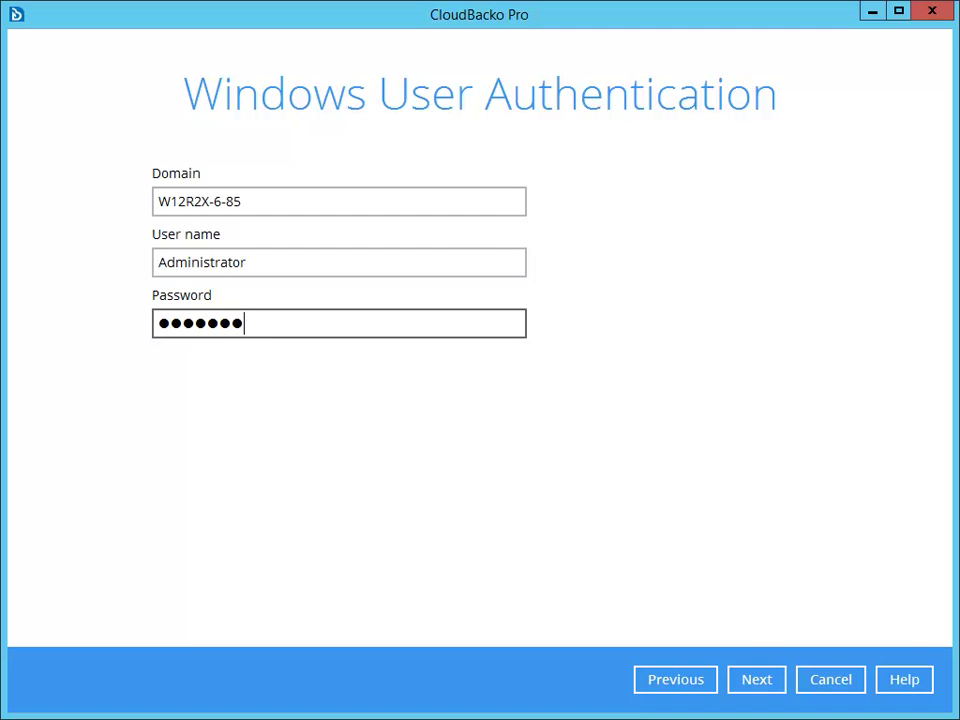
{"action": "type", "text": "*"}
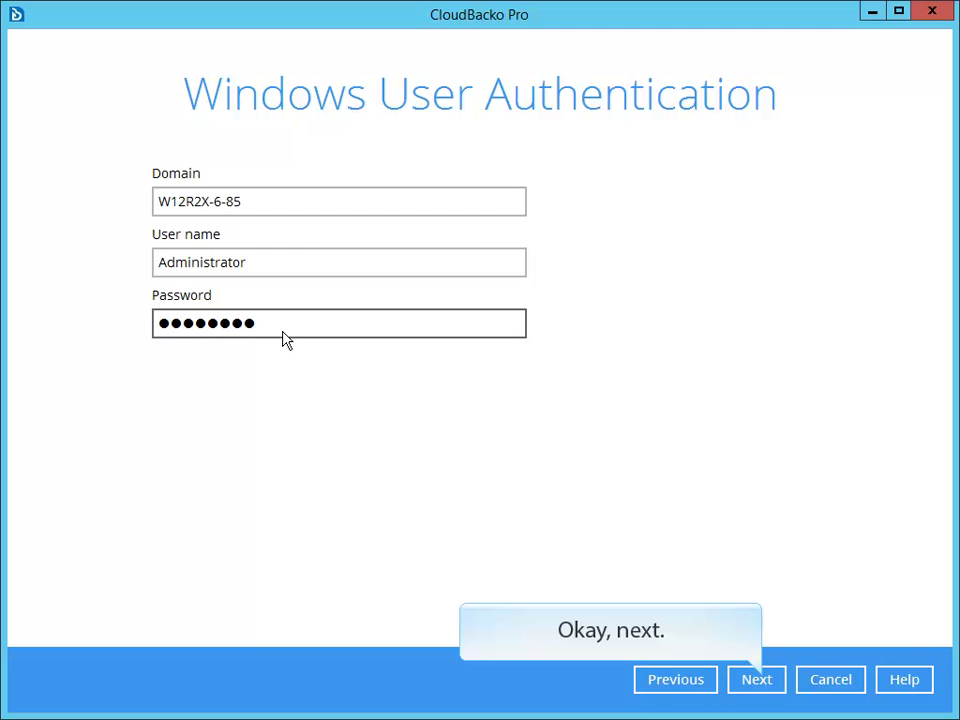
{"action": "left_click", "coordinate": [763, 683]}
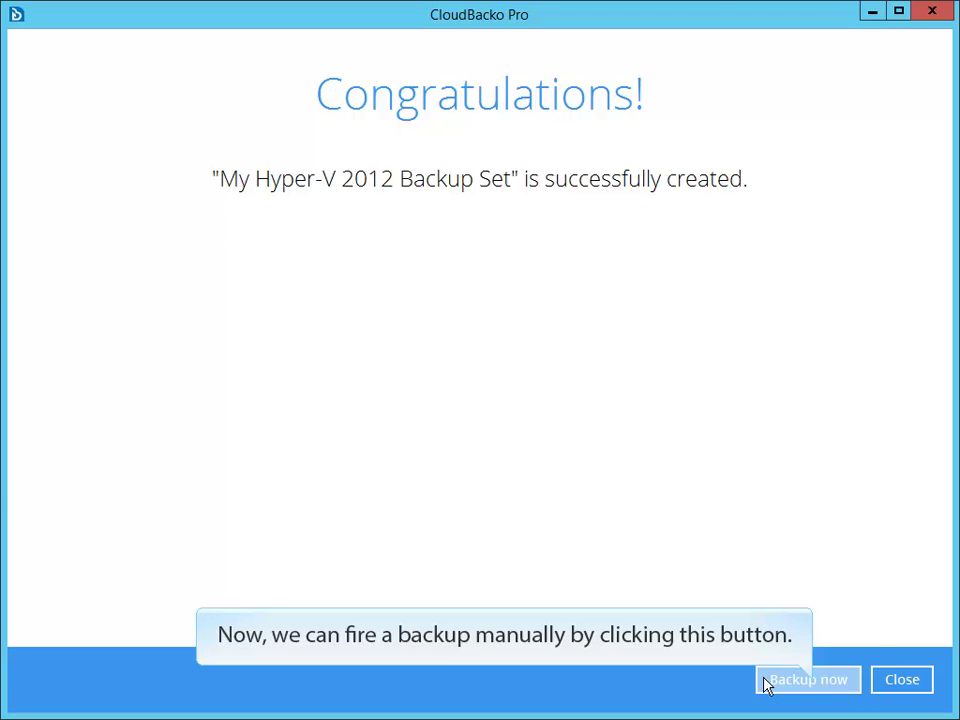
- Run a Full in-file delta backup now, with the retention policy applied afterwards
{"action": "left_click", "coordinate": [813, 690]}
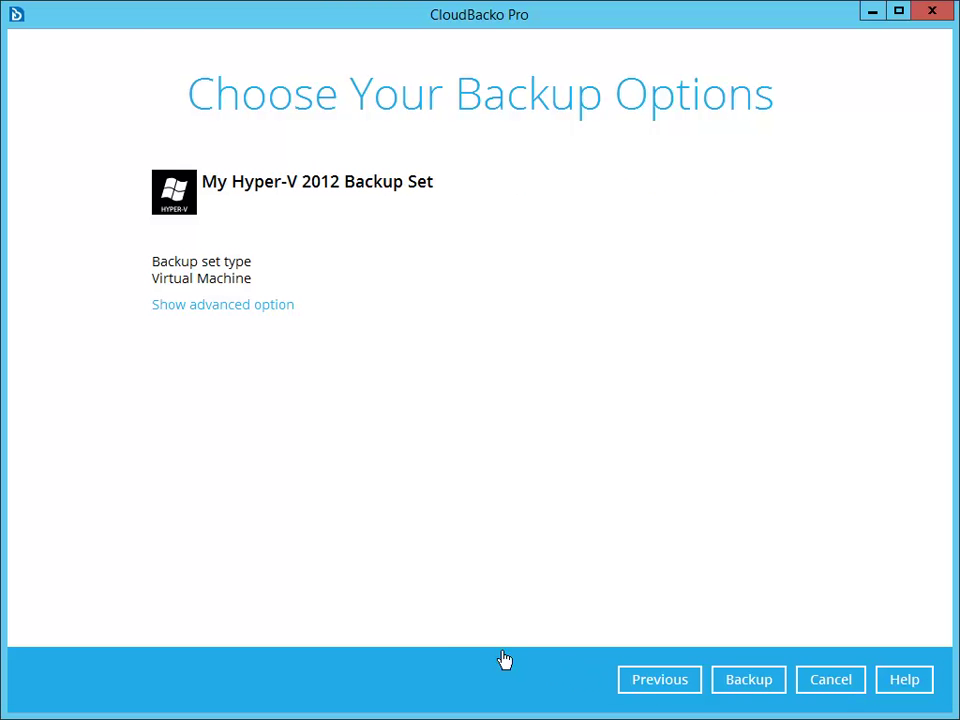
{"action": "left_click", "coordinate": [219, 310]}
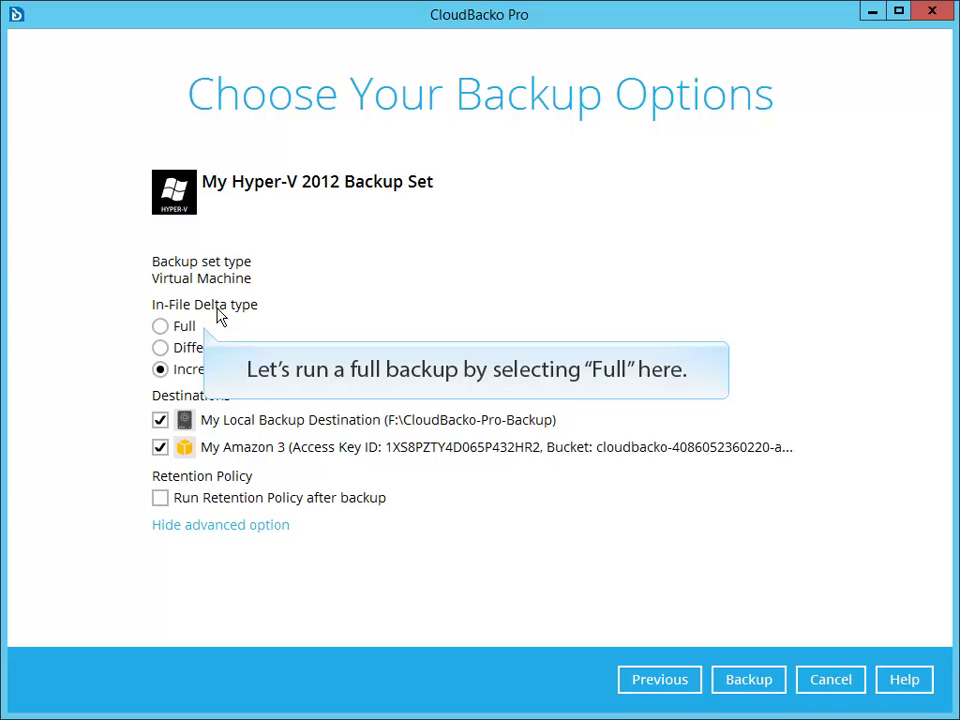
{"action": "left_click", "coordinate": [161, 326]}
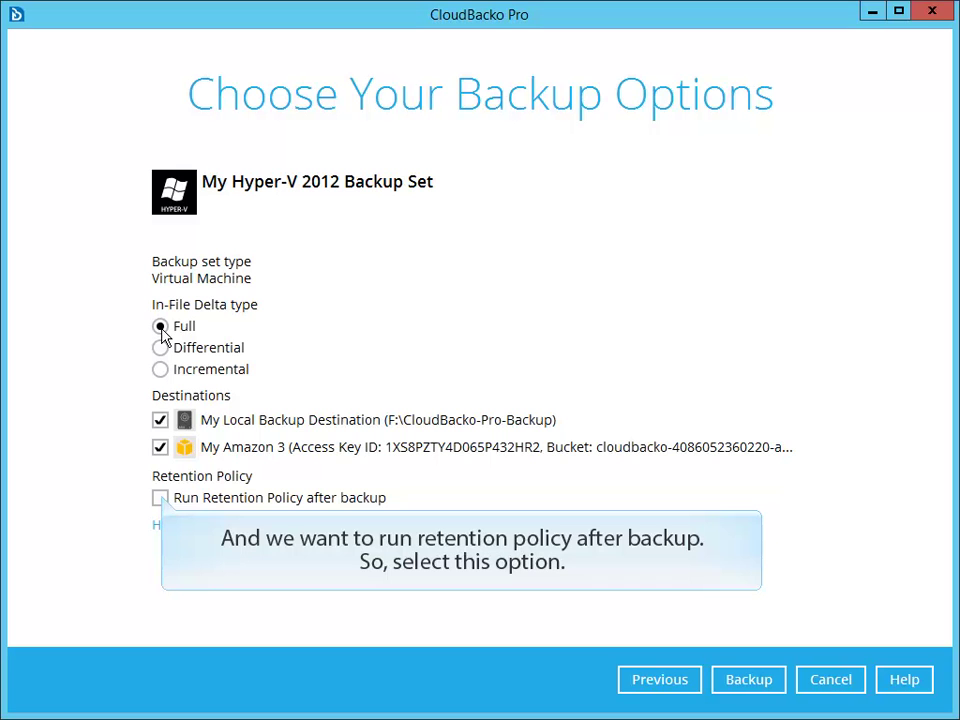
{"action": "left_click", "coordinate": [160, 497]}
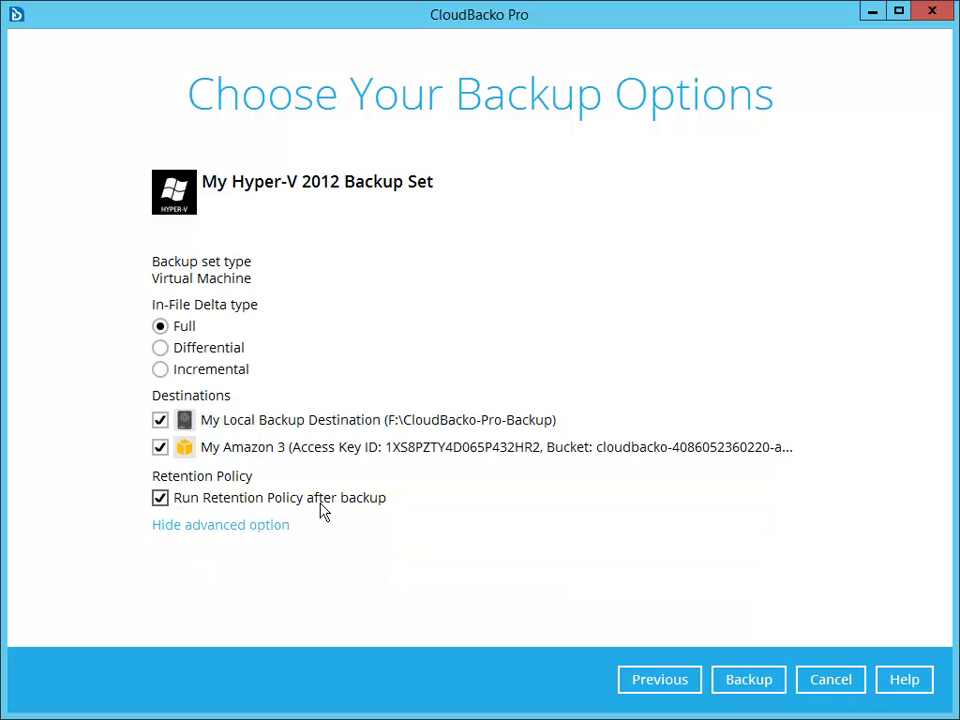
{"action": "left_click", "coordinate": [752, 688]}
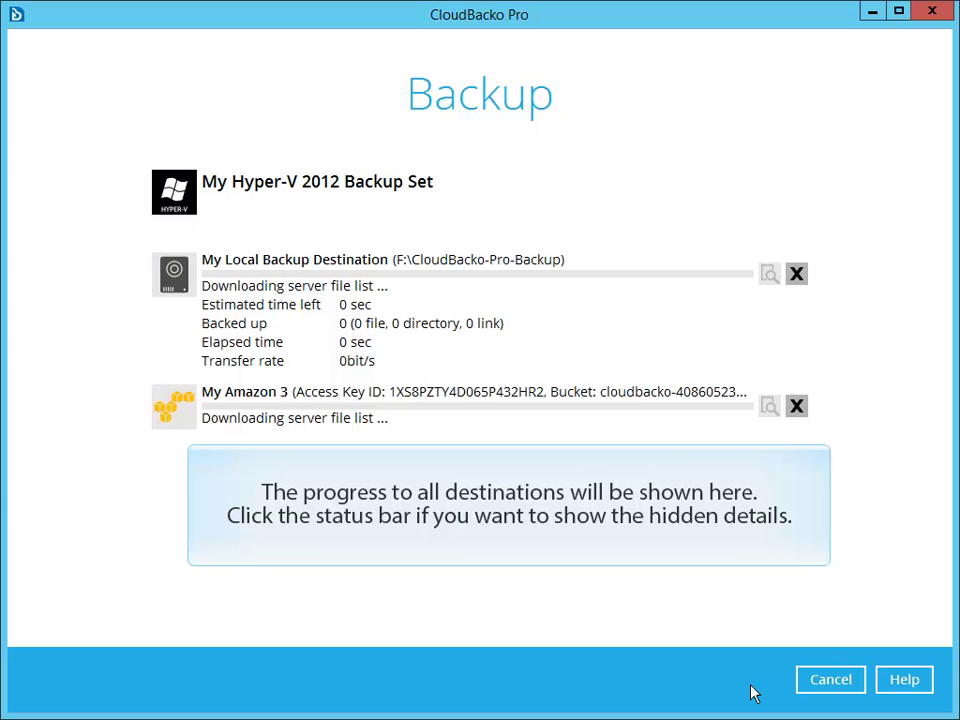
- Check the completed backup's progress details for My Amazon 3 and review its detailed log
{"action": "left_click", "coordinate": [508, 535]}
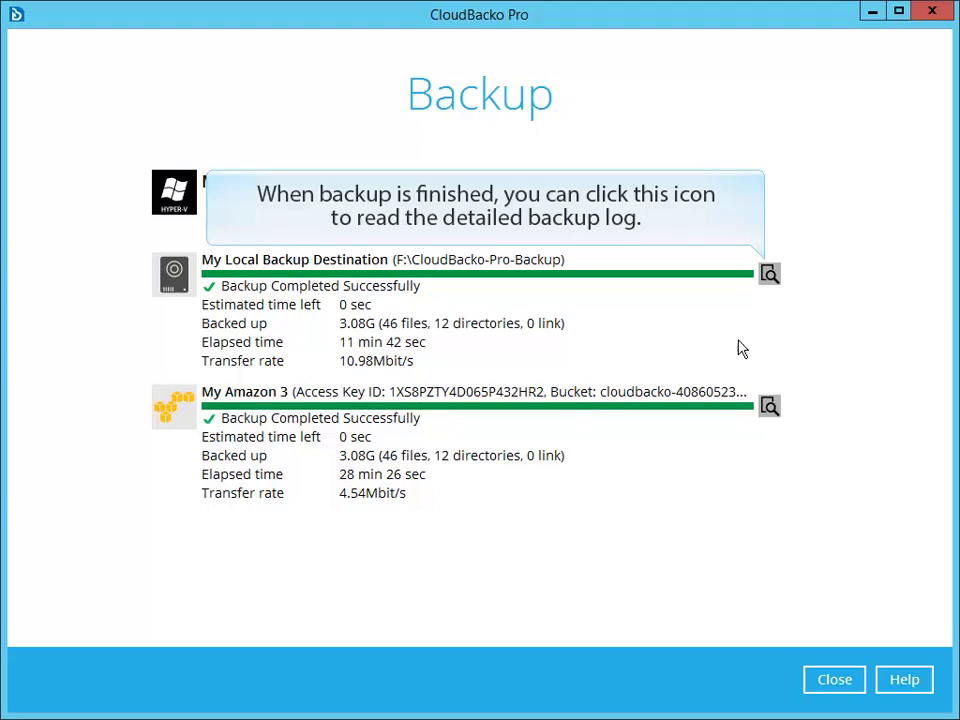
{"action": "left_click", "coordinate": [769, 274]}
{"action": "scroll", "coordinate": [632, 311], "scroll_direction": "down", "scroll_amount": 3}
{"action": "left_click", "coordinate": [632, 304]}
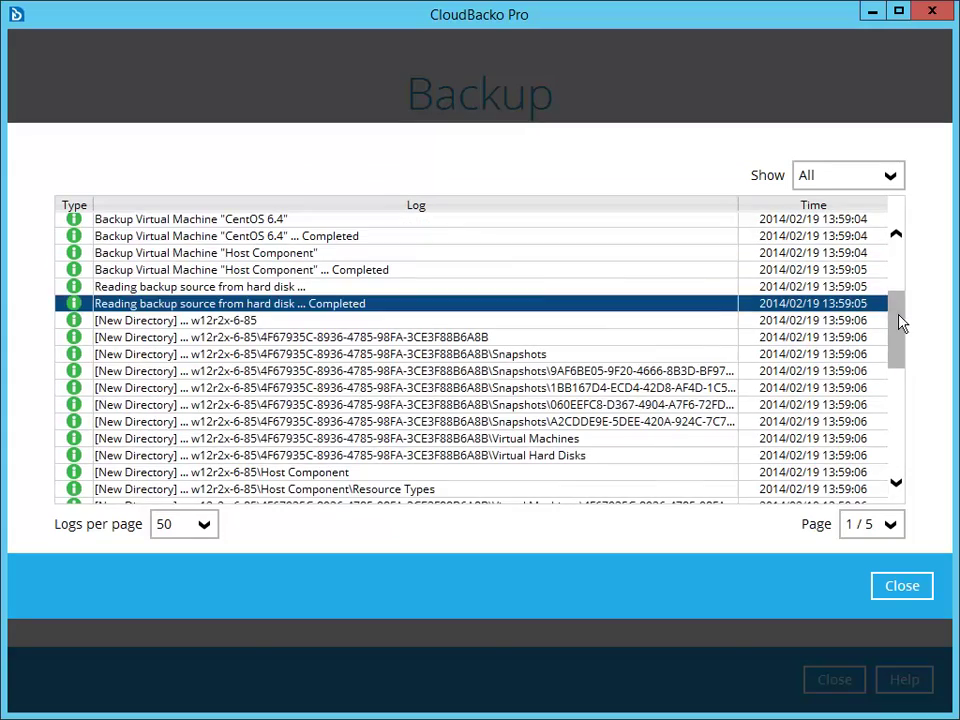
{"action": "left_click_drag", "start_coordinate": [898, 322], "coordinate": [897, 447]}
{"action": "scroll", "coordinate": [664, 364], "scroll_direction": "down", "scroll_amount": 1}
{"action": "left_click", "coordinate": [664, 362]}
{"action": "left_click", "coordinate": [898, 592]}
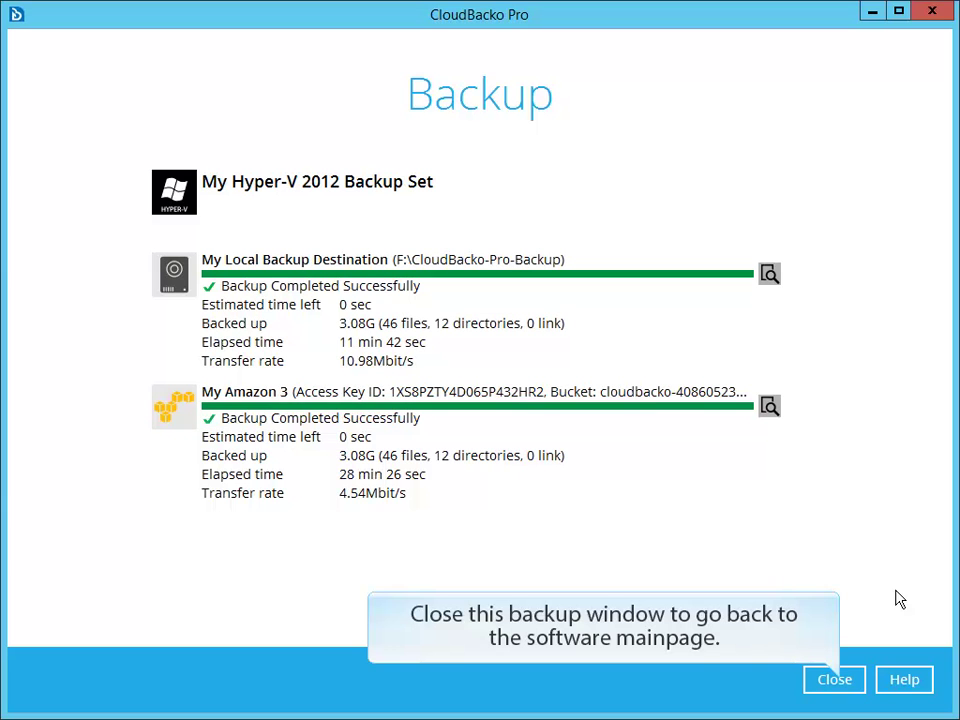
- Open the Backup Report from the main page and inspect the My File Backup Set job details
{"action": "left_click", "coordinate": [835, 683]}
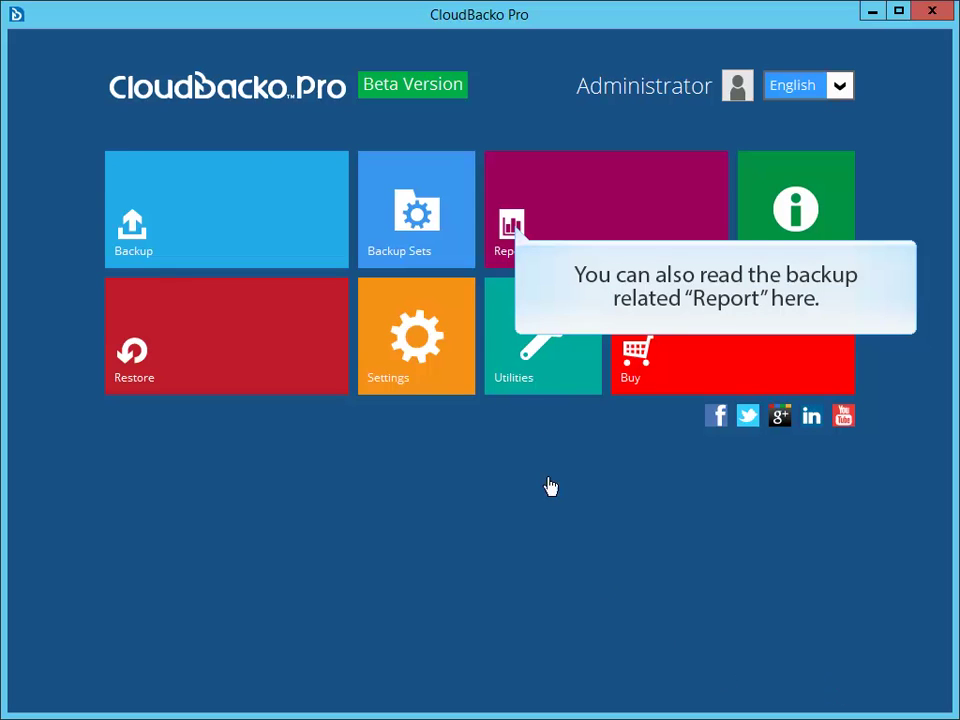
{"action": "left_click", "coordinate": [513, 230]}
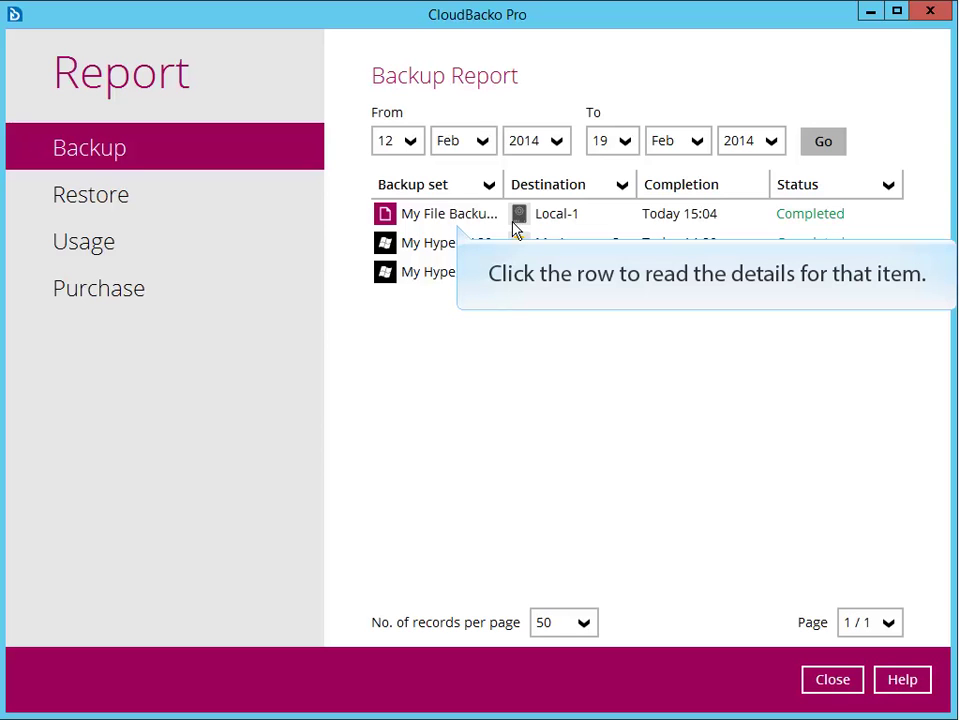
{"action": "left_click", "coordinate": [439, 220]}
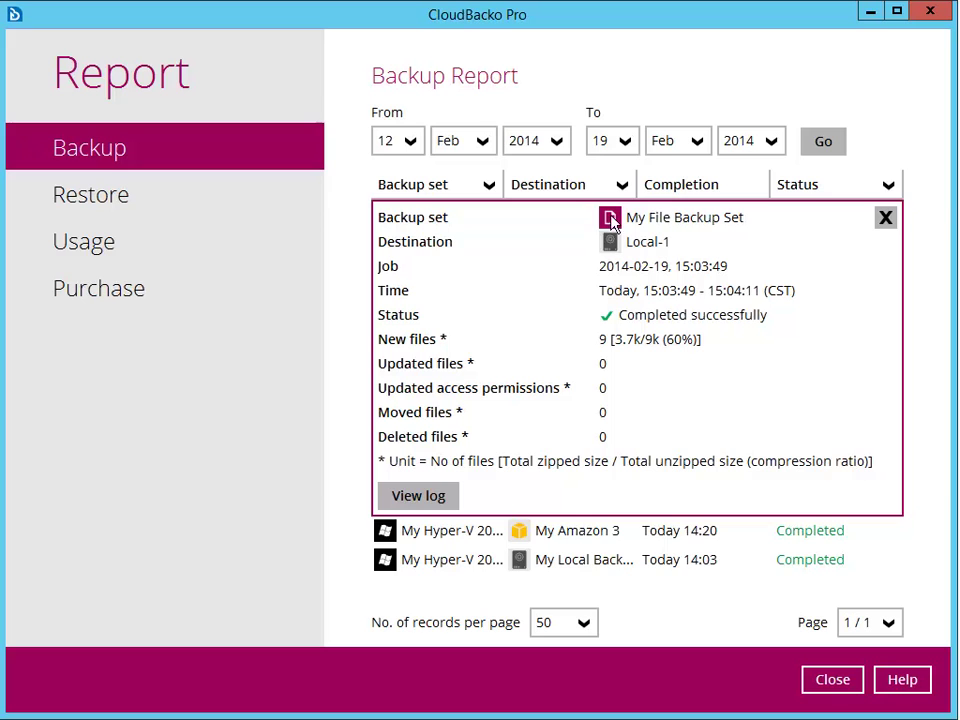
{"action": "left_click", "coordinate": [885, 218]}
- Inspect the Hyper-V job details for the My Amazon 3 and local destinations
{"action": "left_click", "coordinate": [421, 250]}
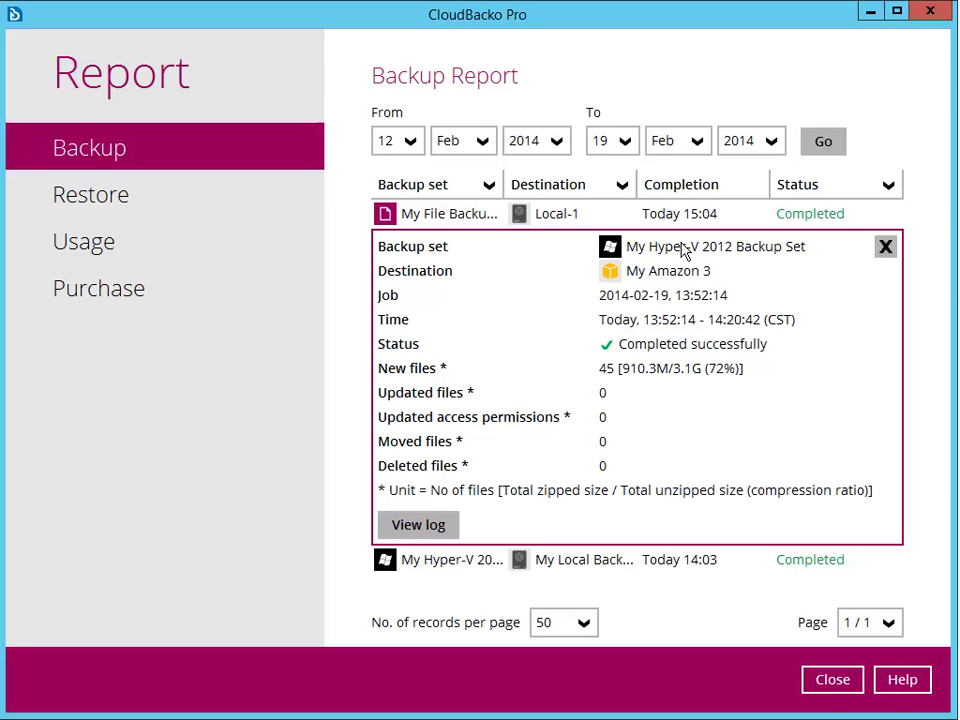
{"action": "left_click", "coordinate": [886, 247]}
{"action": "left_click", "coordinate": [451, 281]}
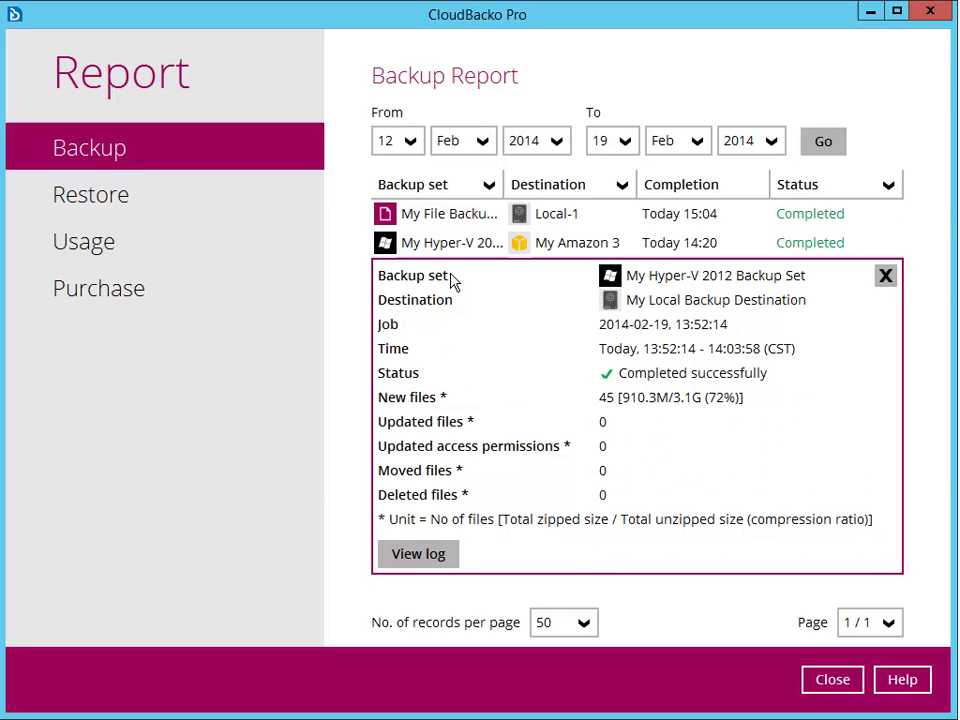
{"action": "left_click", "coordinate": [886, 277]}
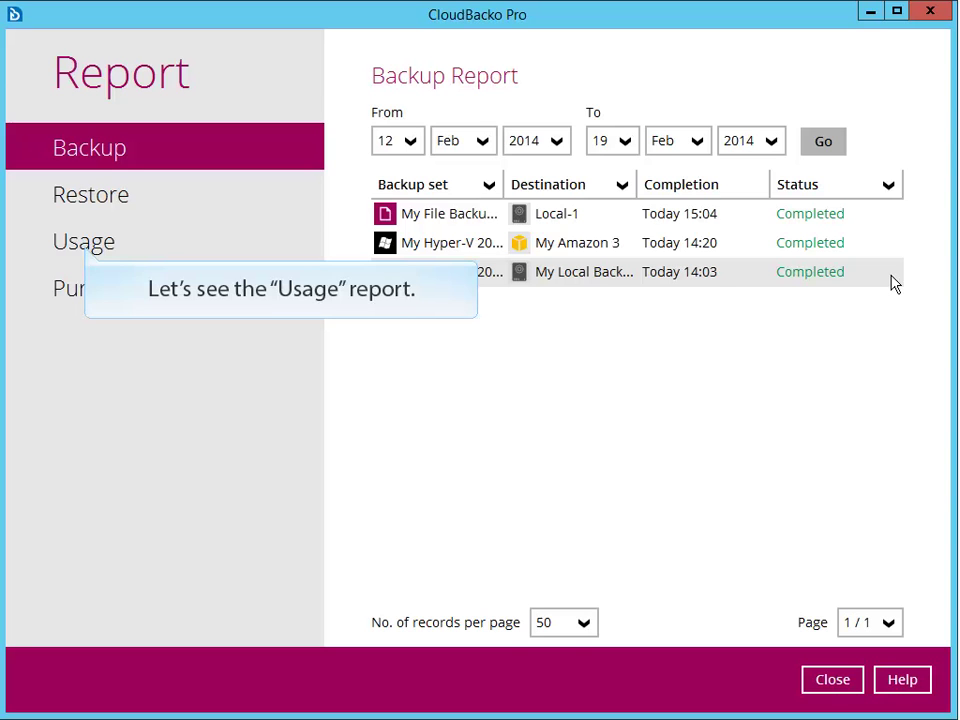
- Open the Usage report graphing My File Backup Set's storage size over 12–19 Feb 2014
{"action": "left_click", "coordinate": [87, 253]}
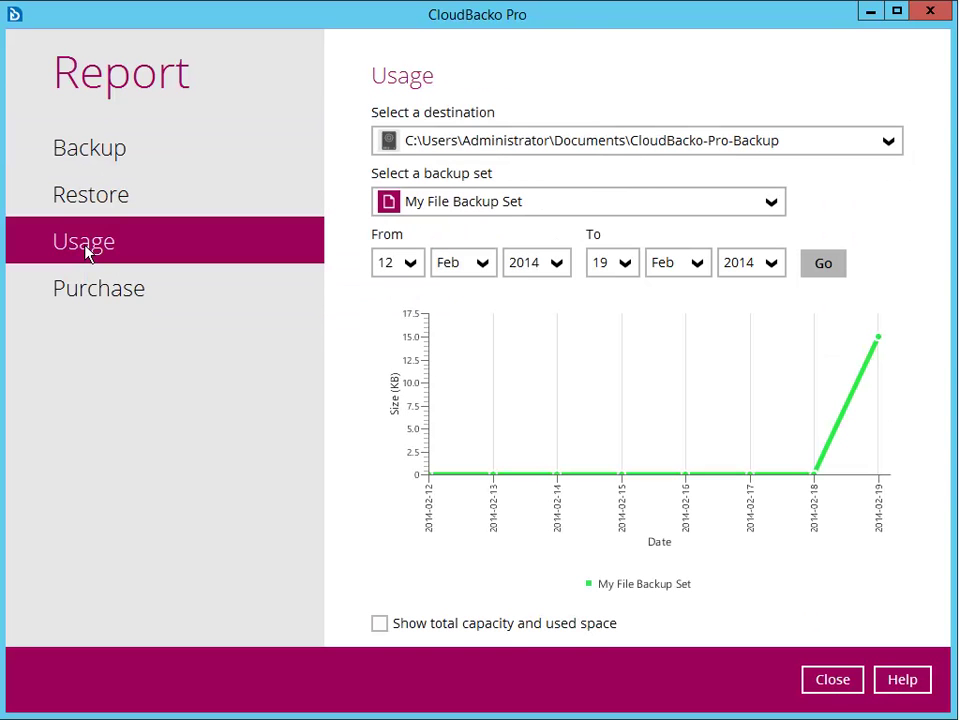